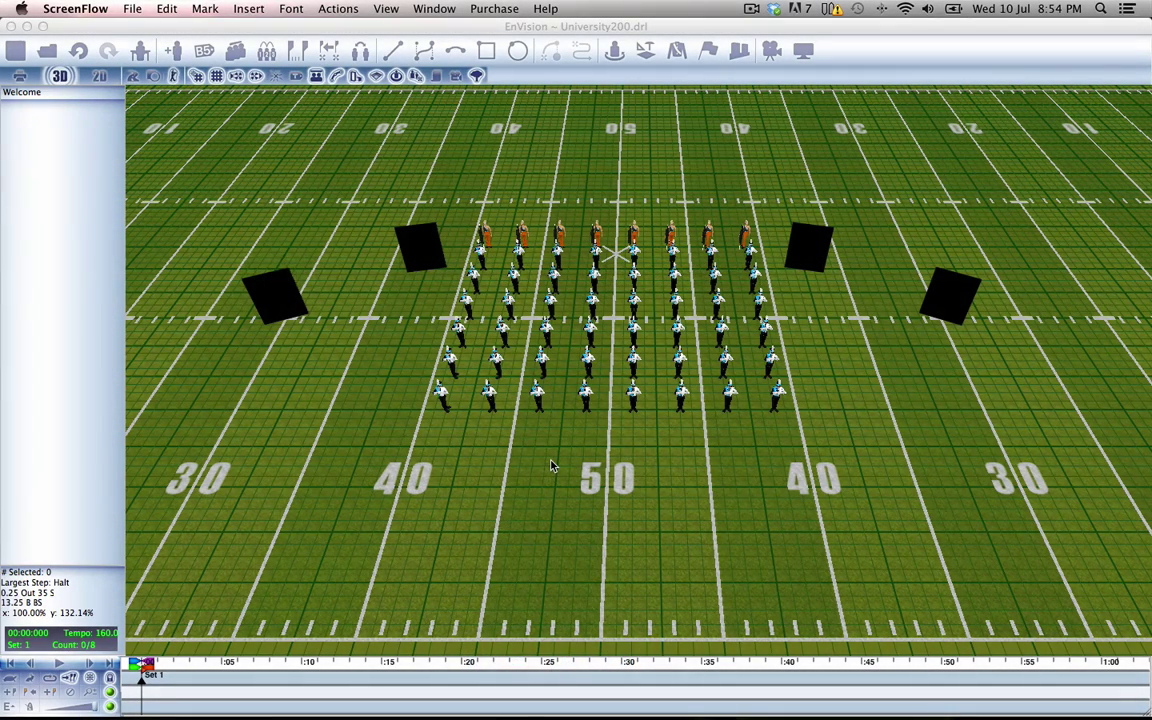
Add a second set to the drill timeline after Set 1.
{"action": "left_click", "coordinate": [419, 437]}
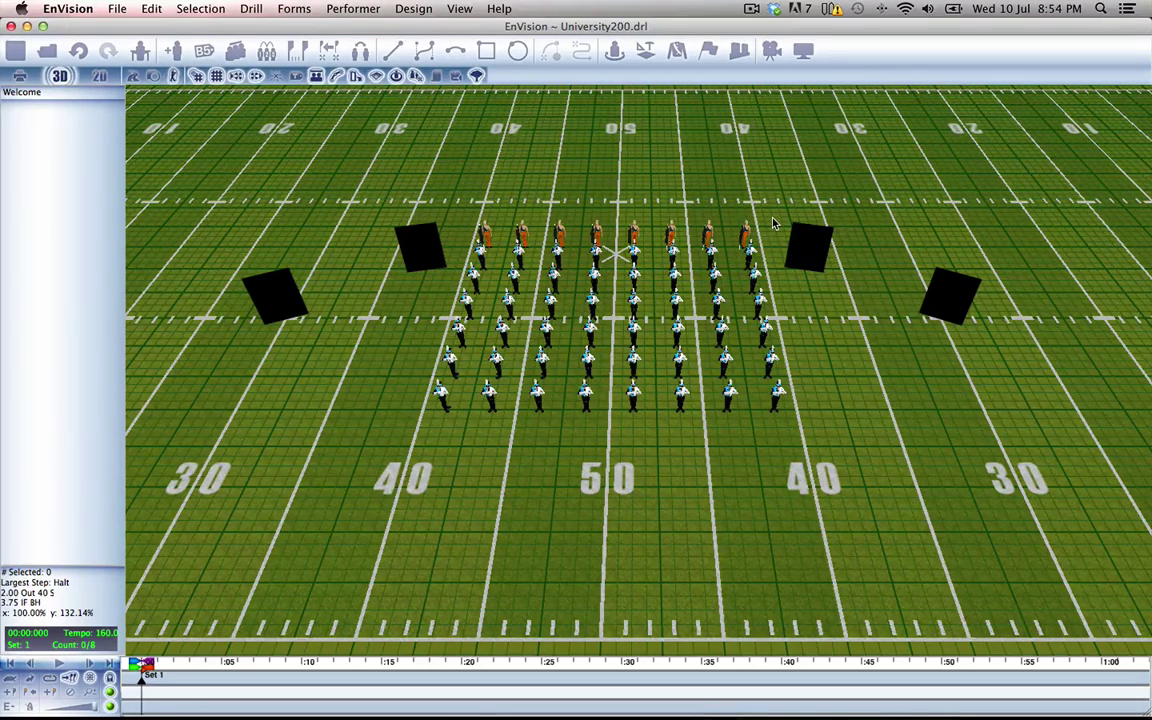
{"action": "left_click_drag", "start_coordinate": [770, 230], "coordinate": [741, 222]}
{"action": "left_click", "coordinate": [50, 692]}
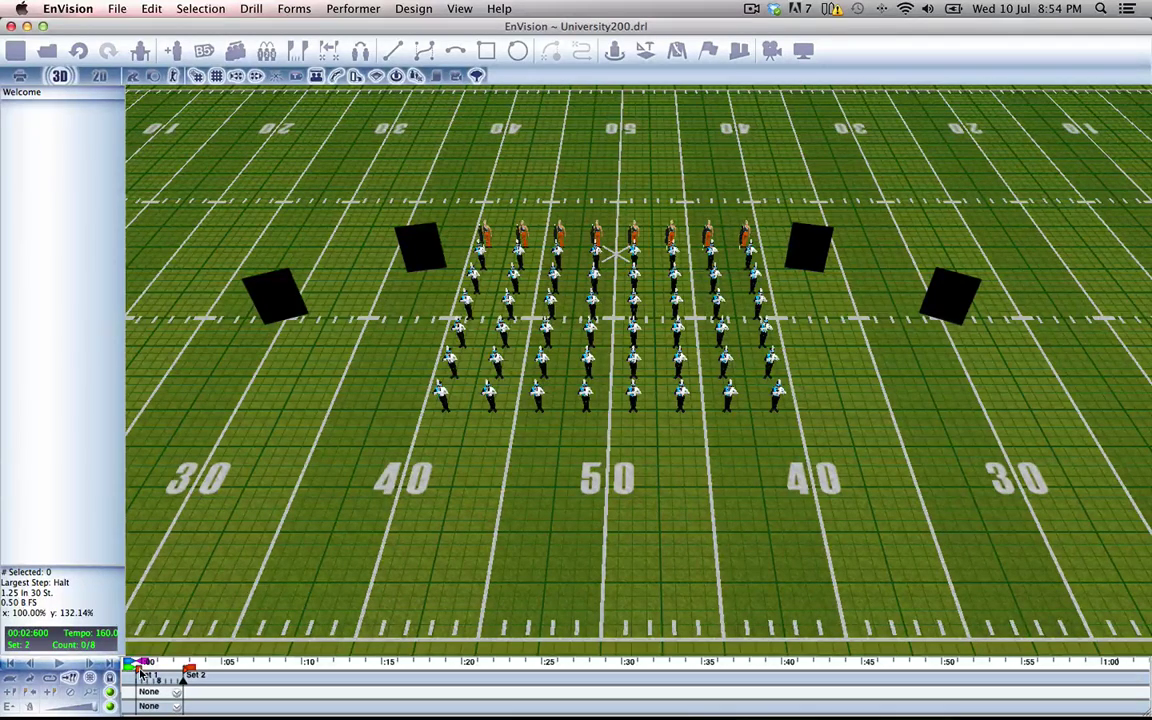
Open the properties of Set 1 and set its length to 16 counts.
{"action": "left_click", "coordinate": [141, 673]}
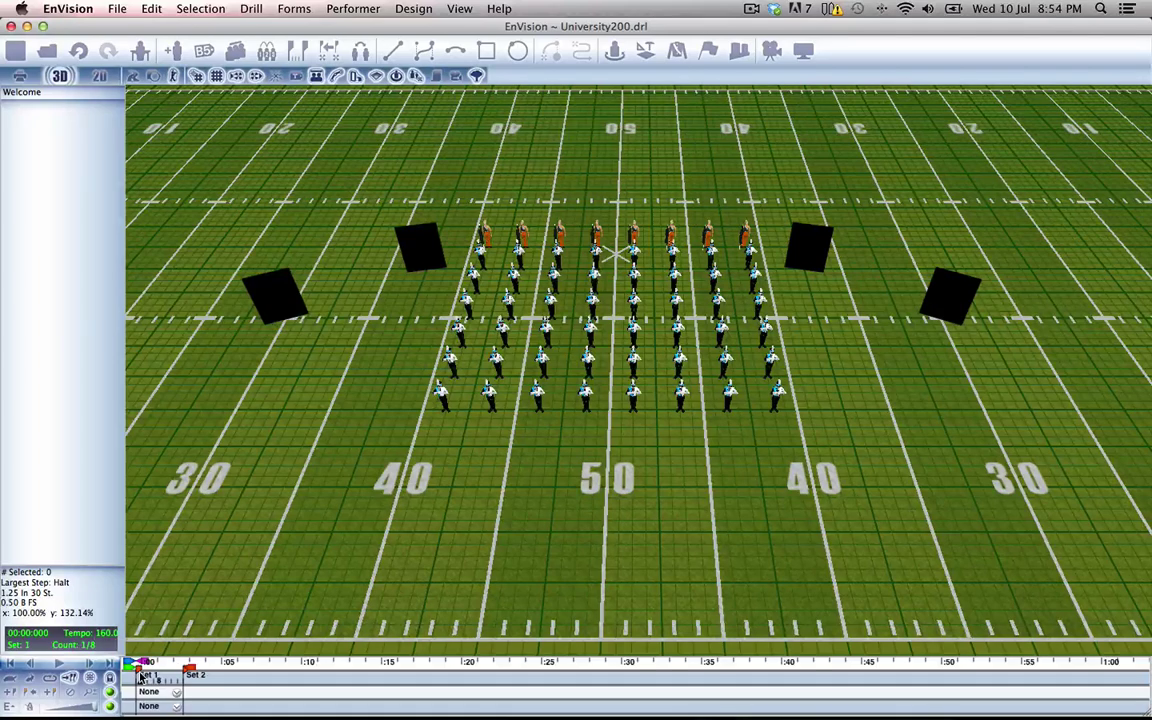
{"action": "double_click", "coordinate": [140, 676]}
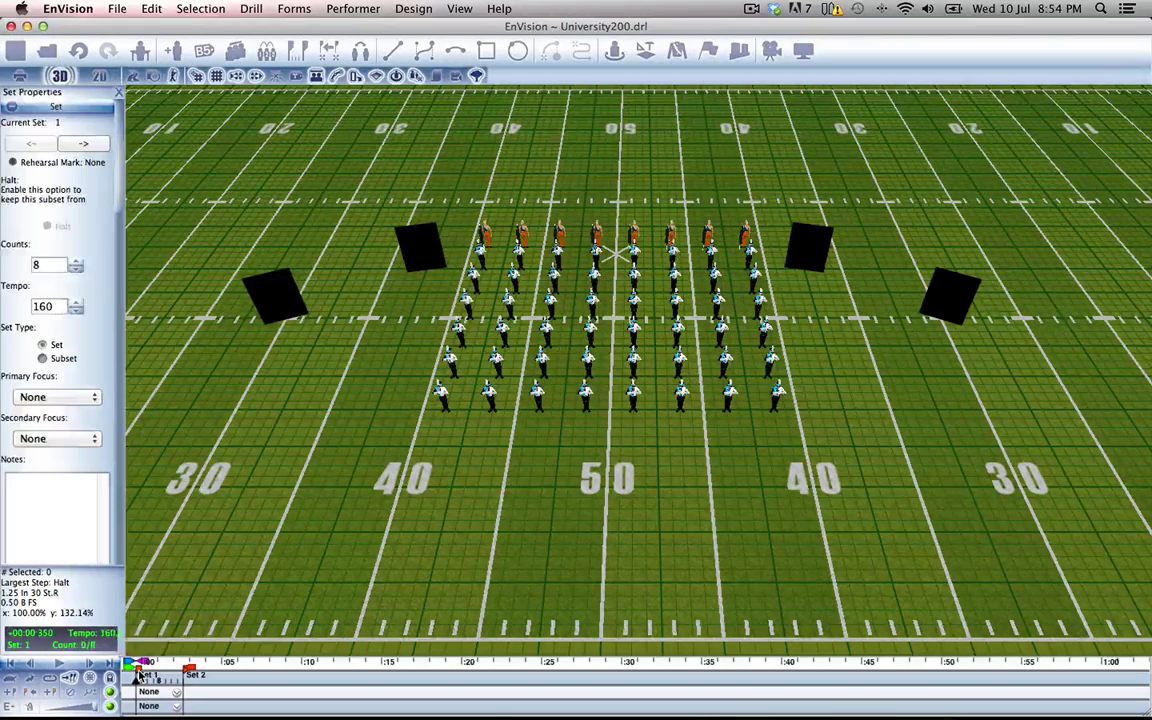
{"action": "left_click", "coordinate": [51, 266]}
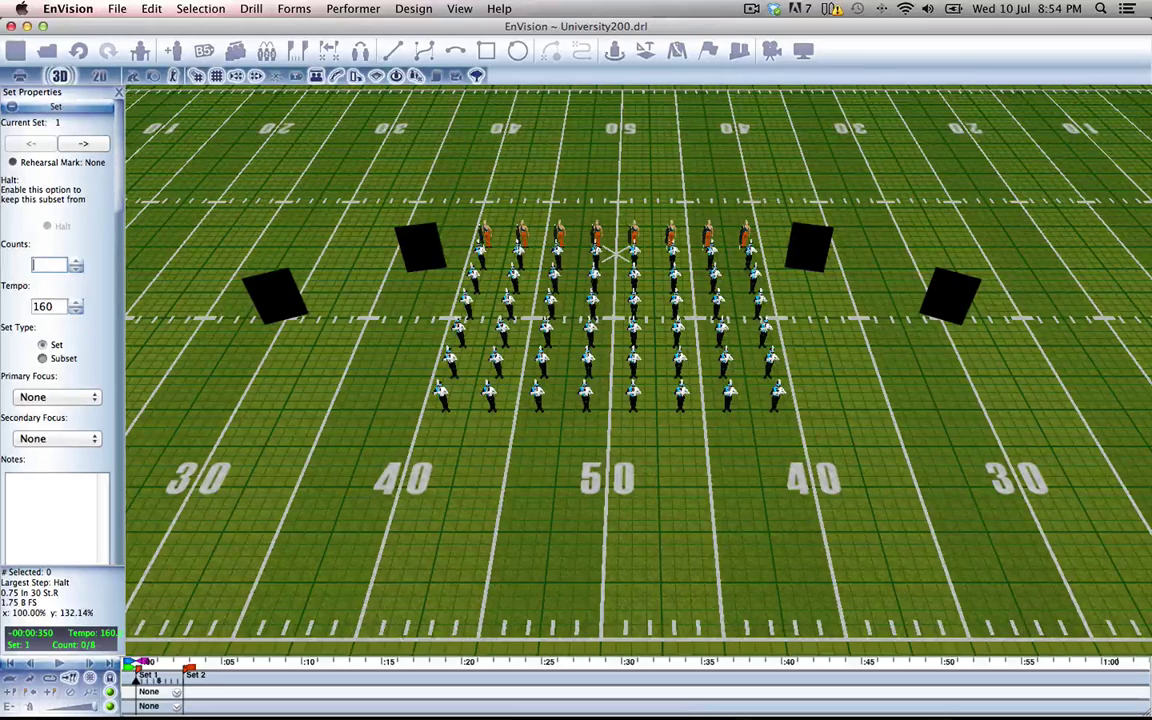
{"action": "key", "text": "Return"}
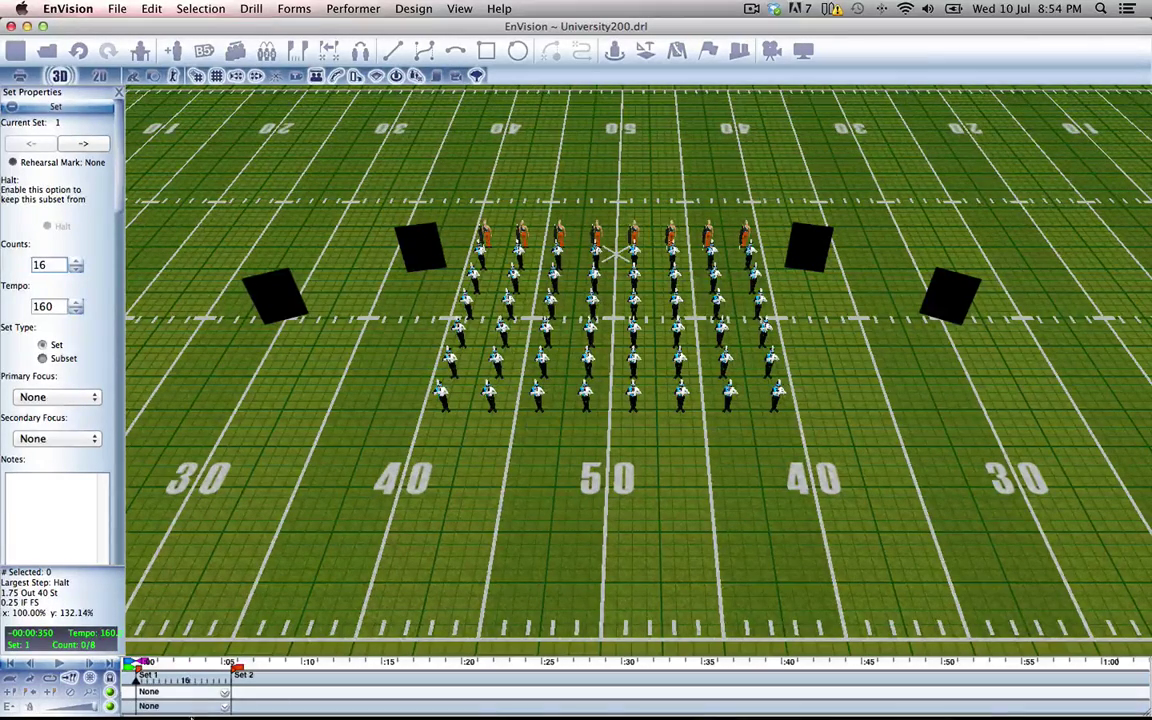
At the start of Set 1, select the whole performer block and rotate it 90 degrees.
{"action": "mouse_move", "coordinate": [135, 682]}
{"action": "left_mouse_down"}
{"action": "mouse_move", "coordinate": [219, 685]}
{"action": "mouse_move", "coordinate": [143, 684]}
{"action": "left_mouse_up"}
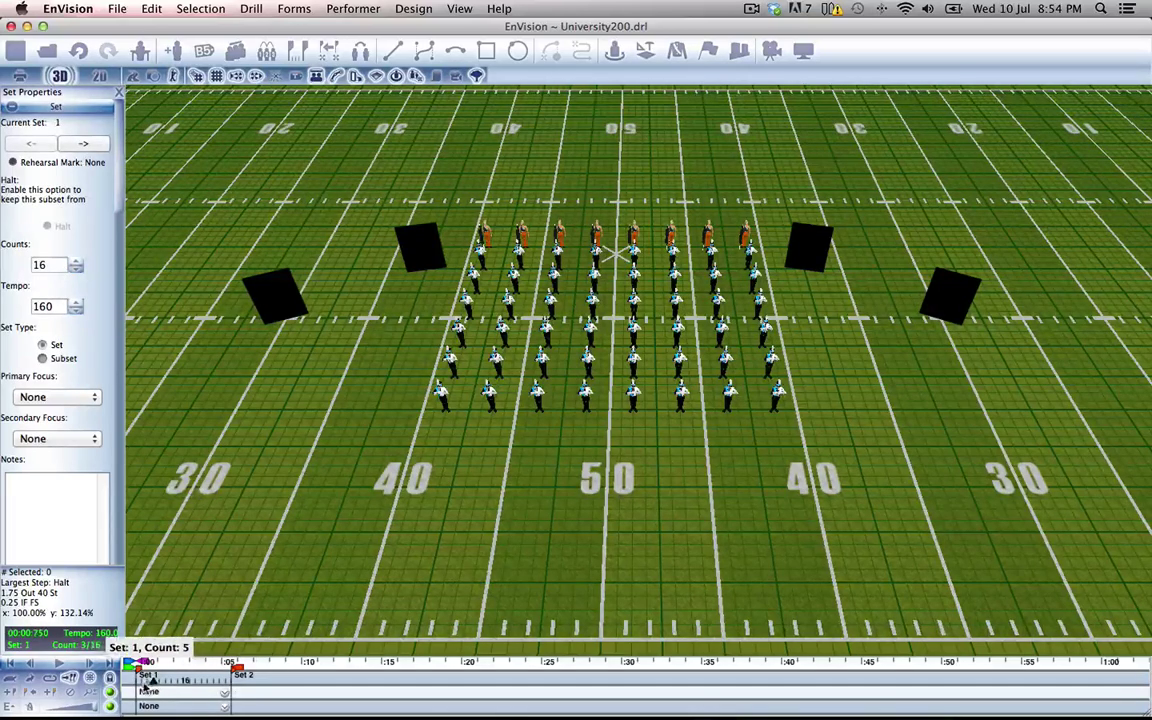
{"action": "left_click", "coordinate": [230, 685]}
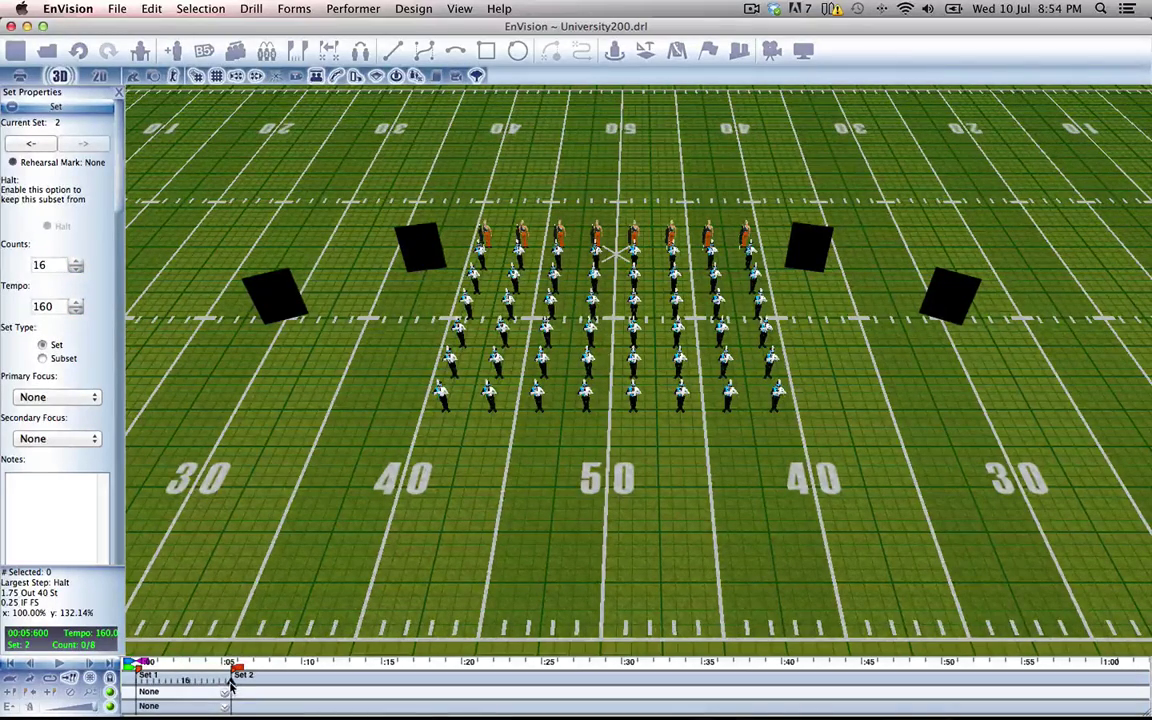
{"action": "left_click", "coordinate": [124, 683]}
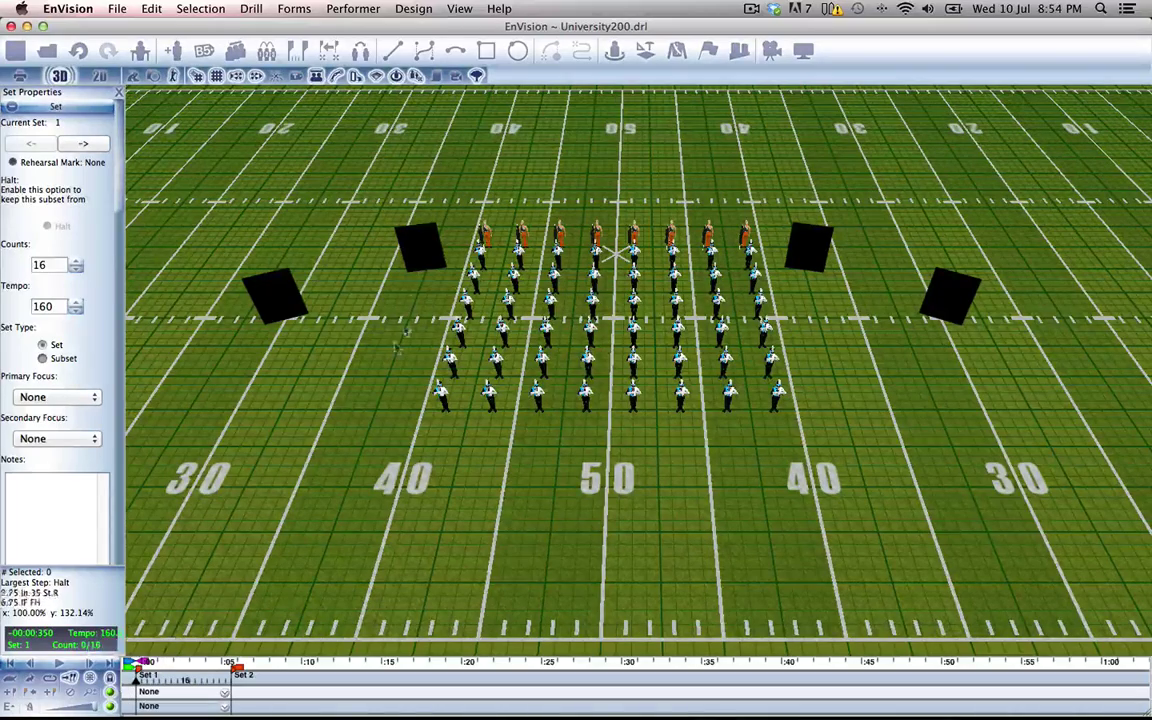
{"action": "left_click_drag", "start_coordinate": [466, 220], "coordinate": [782, 430]}
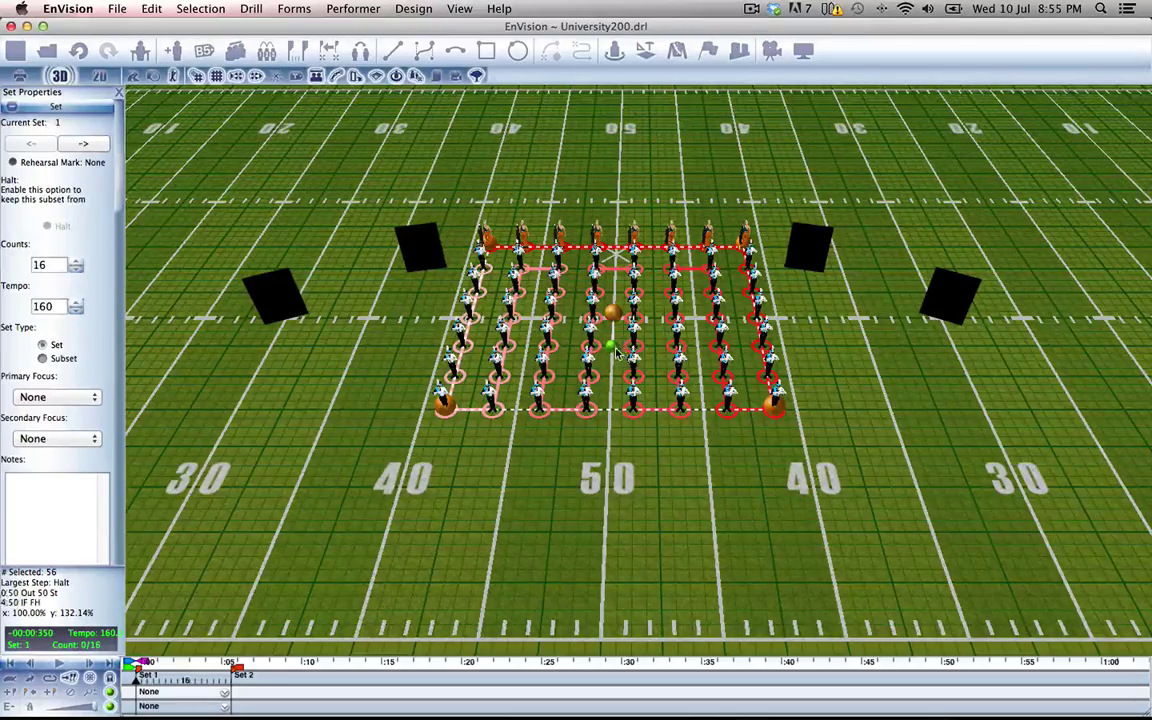
{"action": "left_click_drag", "start_coordinate": [617, 351], "coordinate": [666, 317]}
{"action": "scroll", "coordinate": [669, 318], "scroll_direction": "up", "scroll_amount": 3}
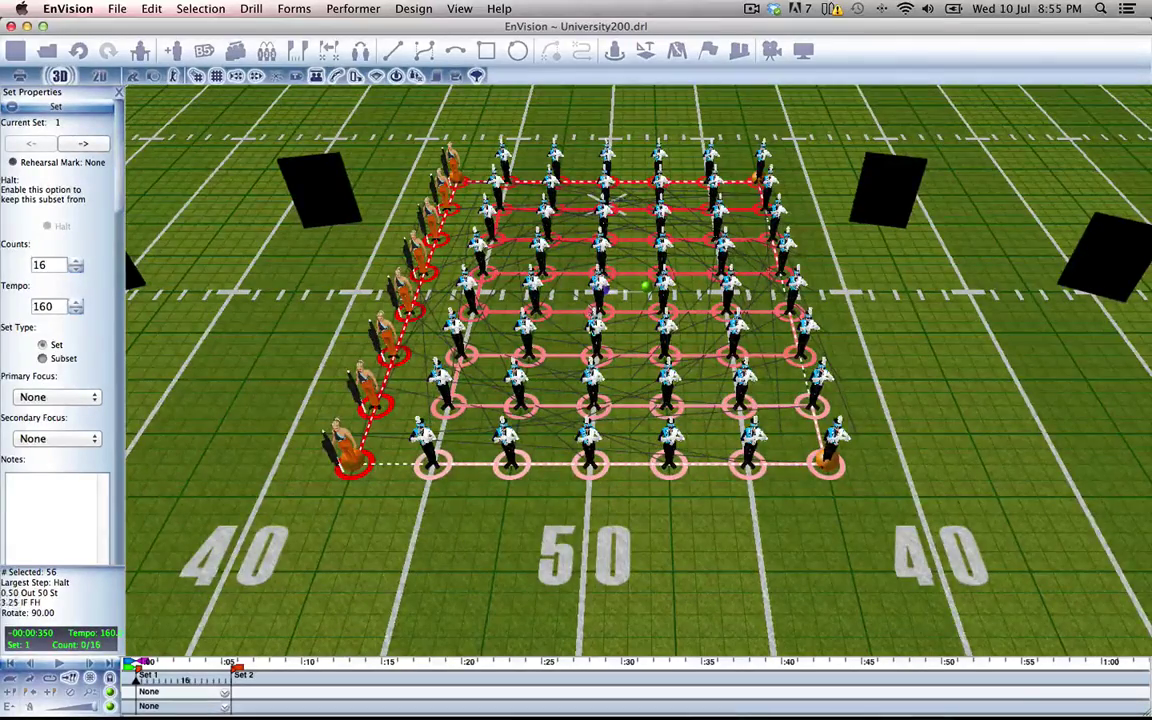
{"action": "scroll", "coordinate": [590, 326], "scroll_direction": "up", "scroll_amount": 5}
{"action": "scroll", "coordinate": [590, 326], "scroll_direction": "down", "scroll_amount": 10}
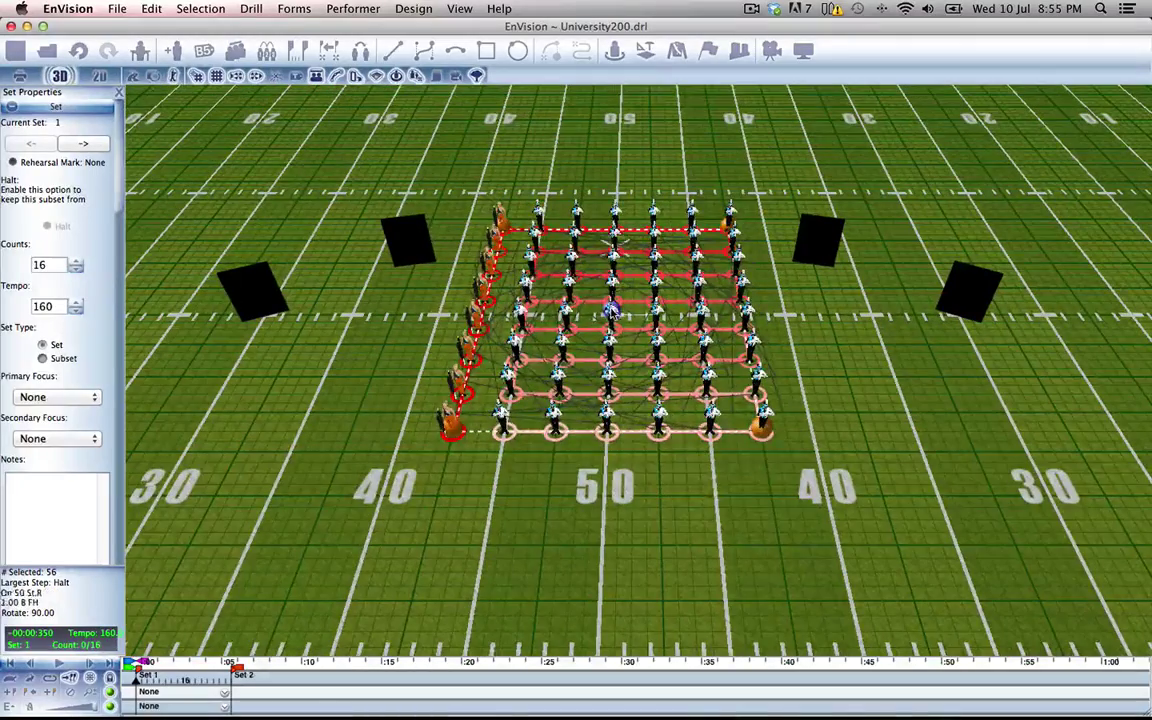
Move the block forward to the front sideline and stretch it wider on both sides and deeper toward the backfield.
{"action": "left_click_drag", "start_coordinate": [611, 355], "coordinate": [604, 467]}
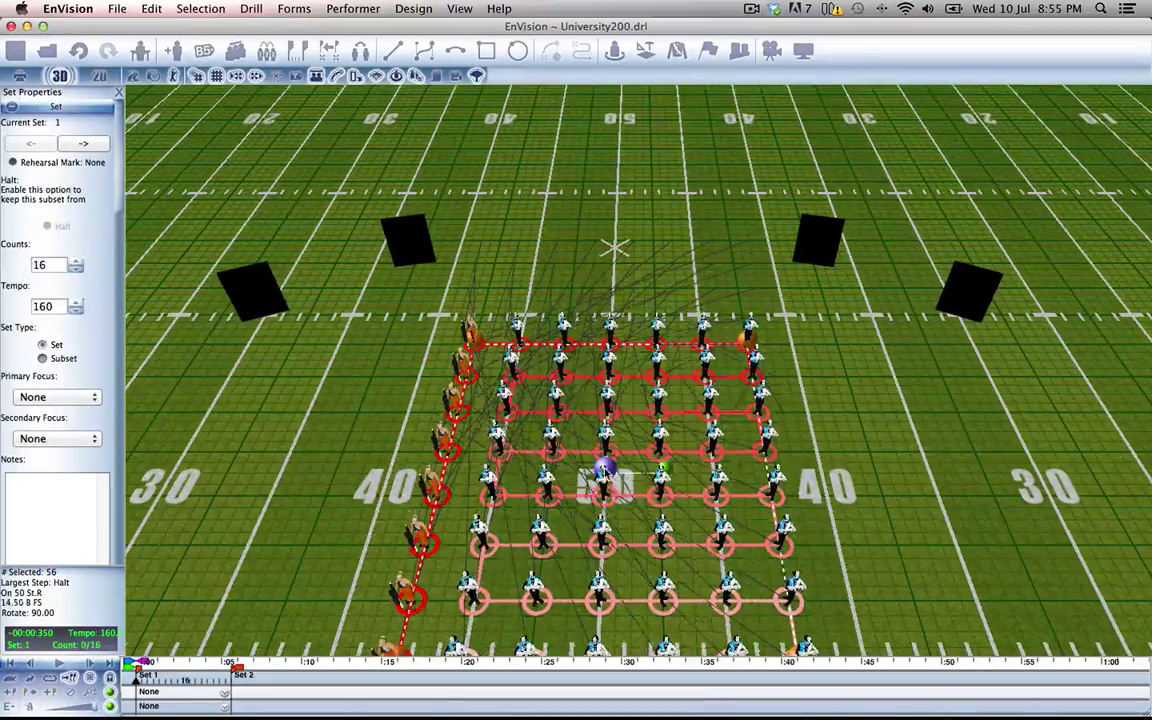
{"action": "middle_click_drag", "start_coordinate": [843, 475], "coordinate": [826, 438]}
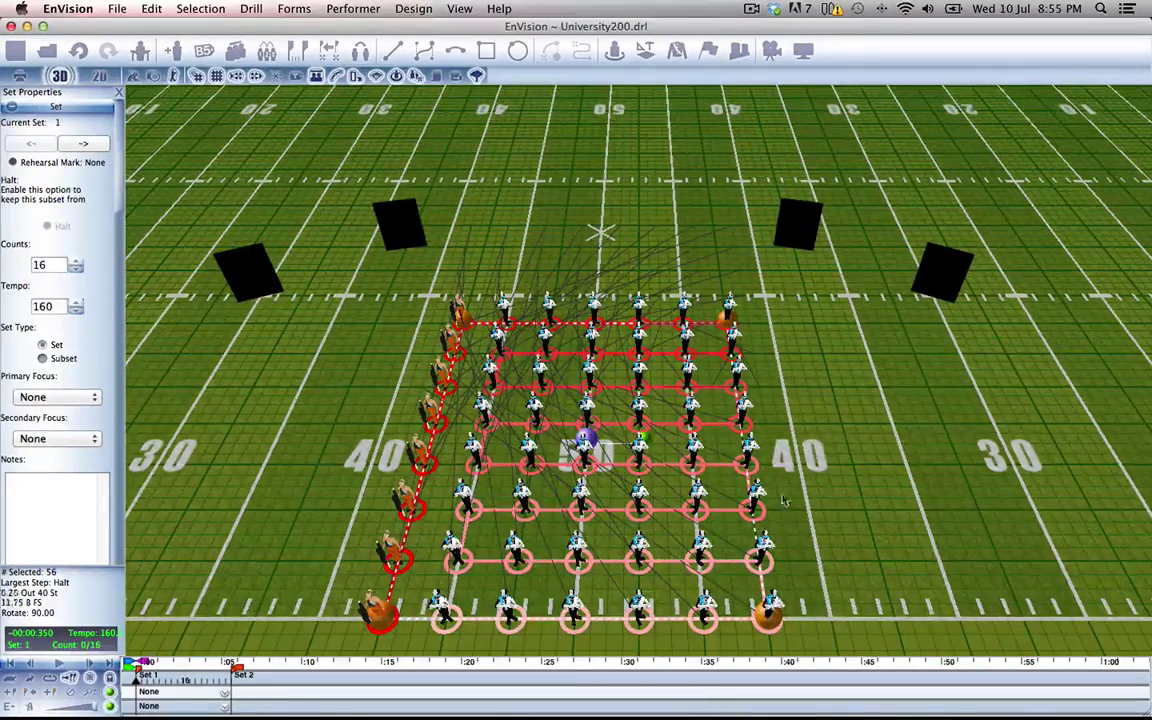
{"action": "left_click_drag", "start_coordinate": [768, 614], "coordinate": [970, 622]}
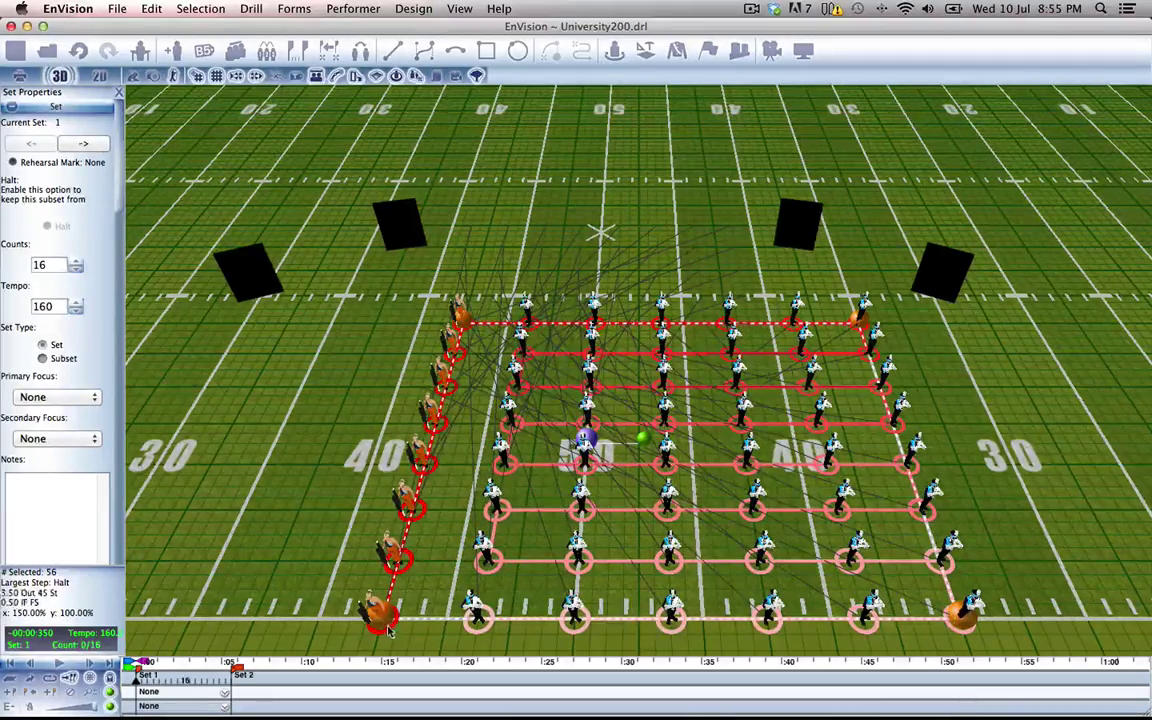
{"action": "left_click_drag", "start_coordinate": [390, 628], "coordinate": [186, 622]}
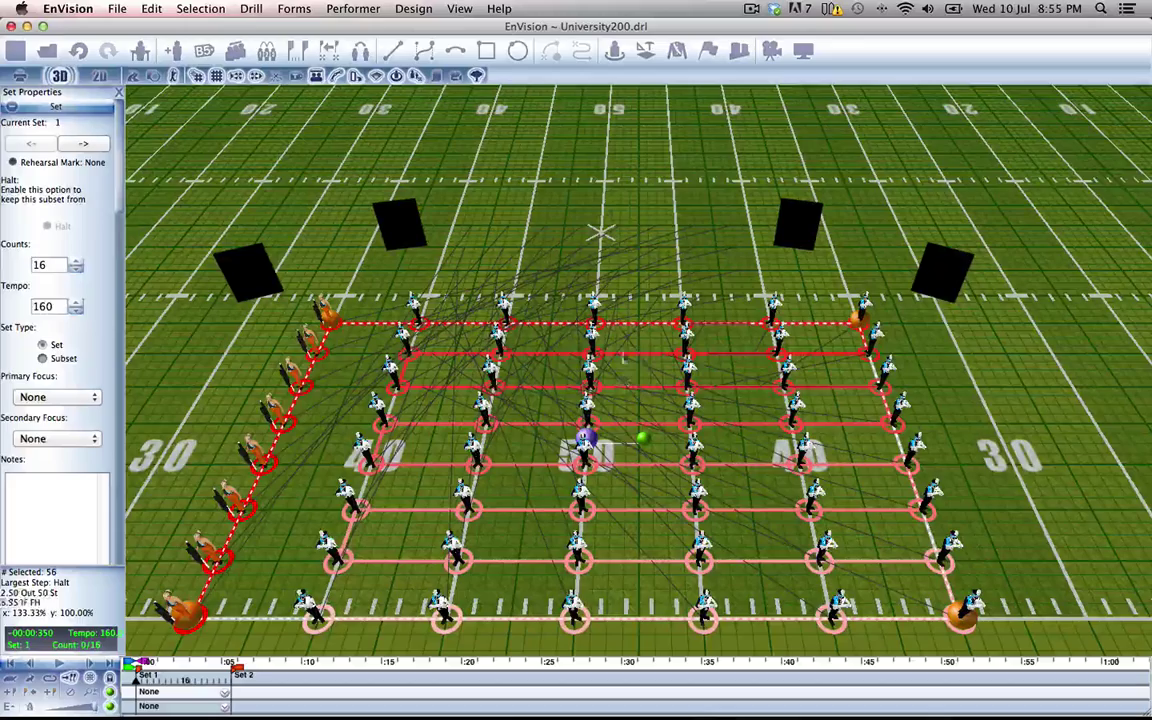
{"action": "left_click_drag", "start_coordinate": [858, 320], "coordinate": [846, 273]}
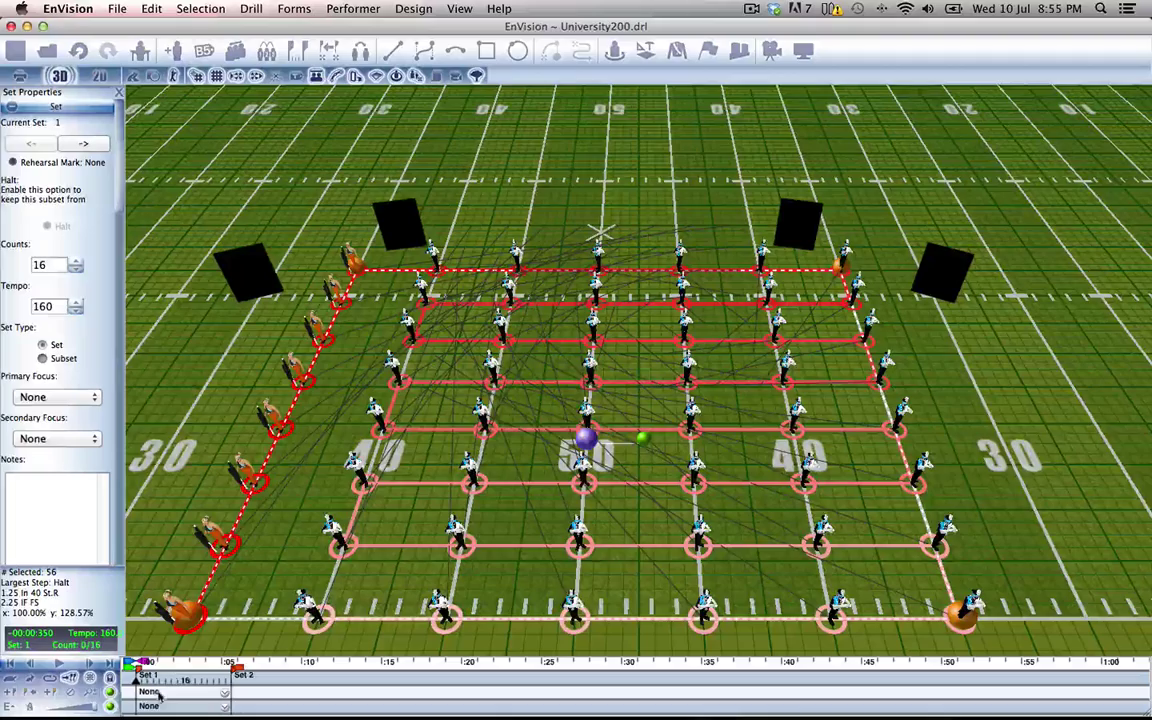
Play the transition from Set 1 to Set 2.
{"action": "key", "text": "space"}
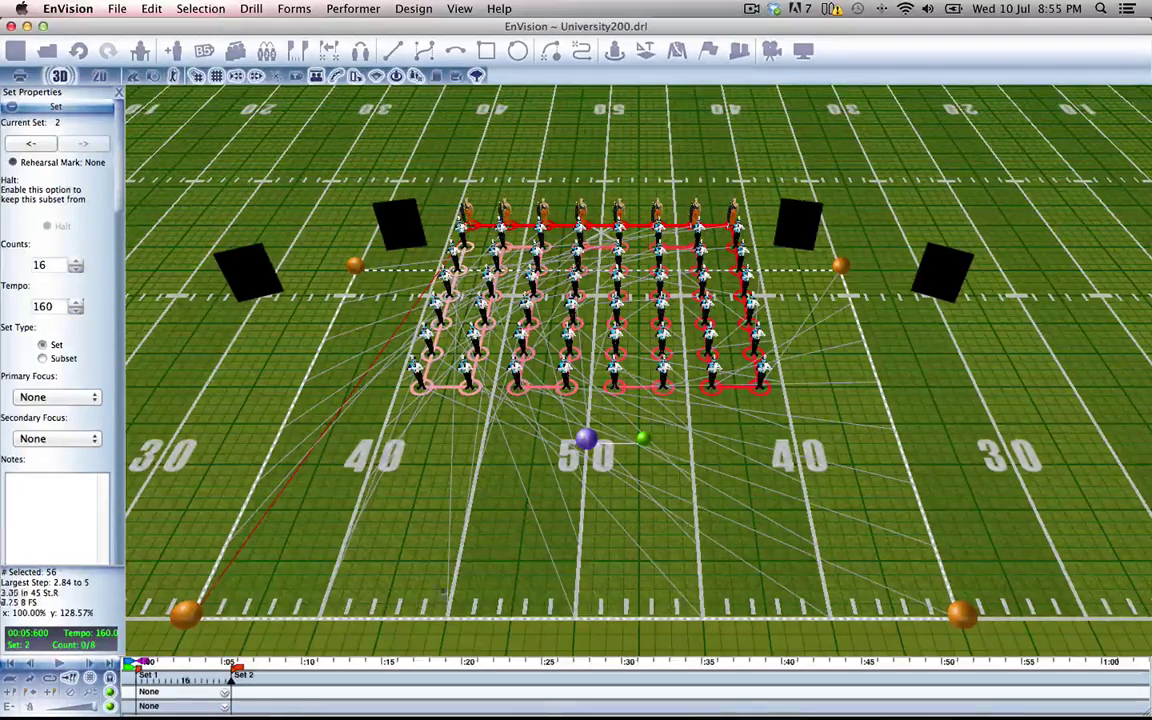
{"action": "mouse_move", "coordinate": [235, 676]}
{"action": "left_mouse_down"}
{"action": "mouse_move", "coordinate": [138, 681]}
{"action": "mouse_move", "coordinate": [224, 680]}
{"action": "mouse_move", "coordinate": [231, 690]}
{"action": "left_mouse_up"}
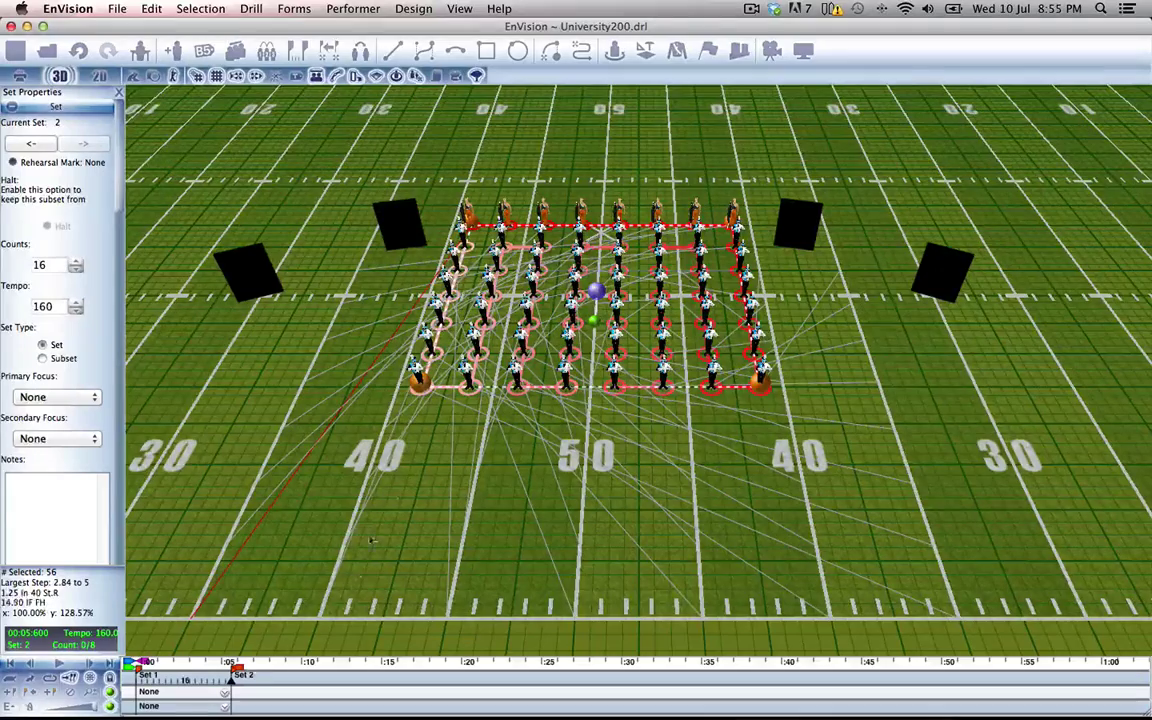
At the start of Set 1, turn all selected performers' upper bodies to face backfield, at 180 degrees.
{"action": "left_click_drag", "start_coordinate": [163, 683], "coordinate": [126, 685]}
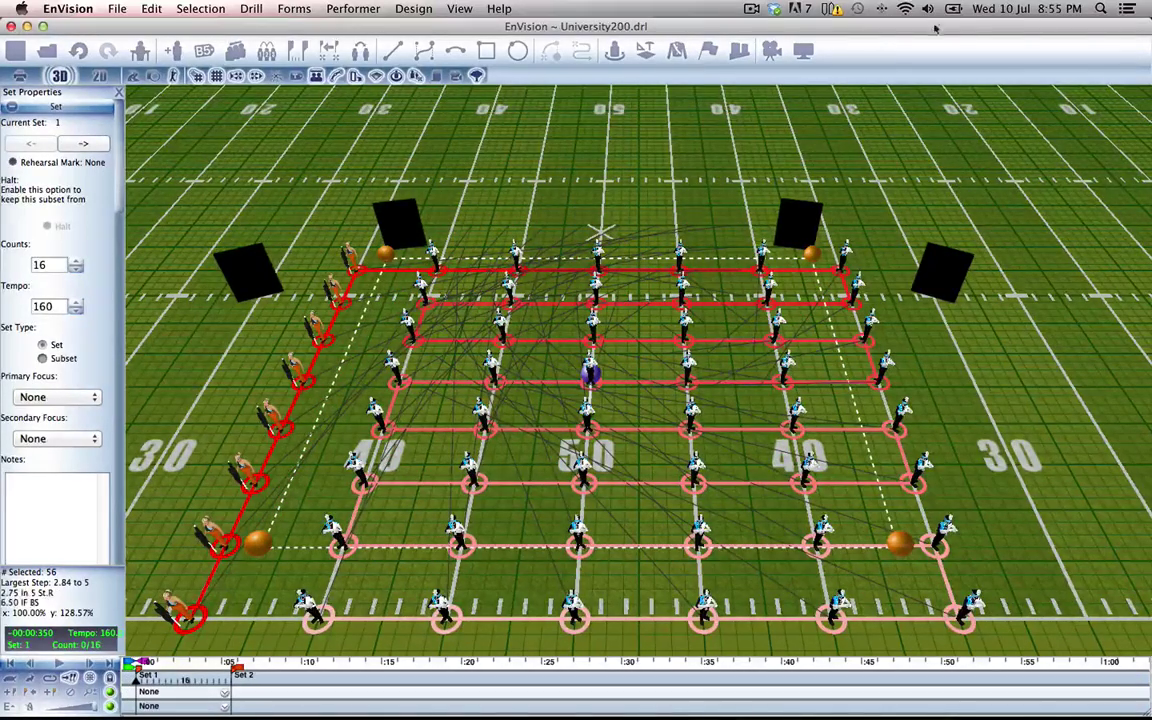
{"action": "left_click", "coordinate": [615, 50]}
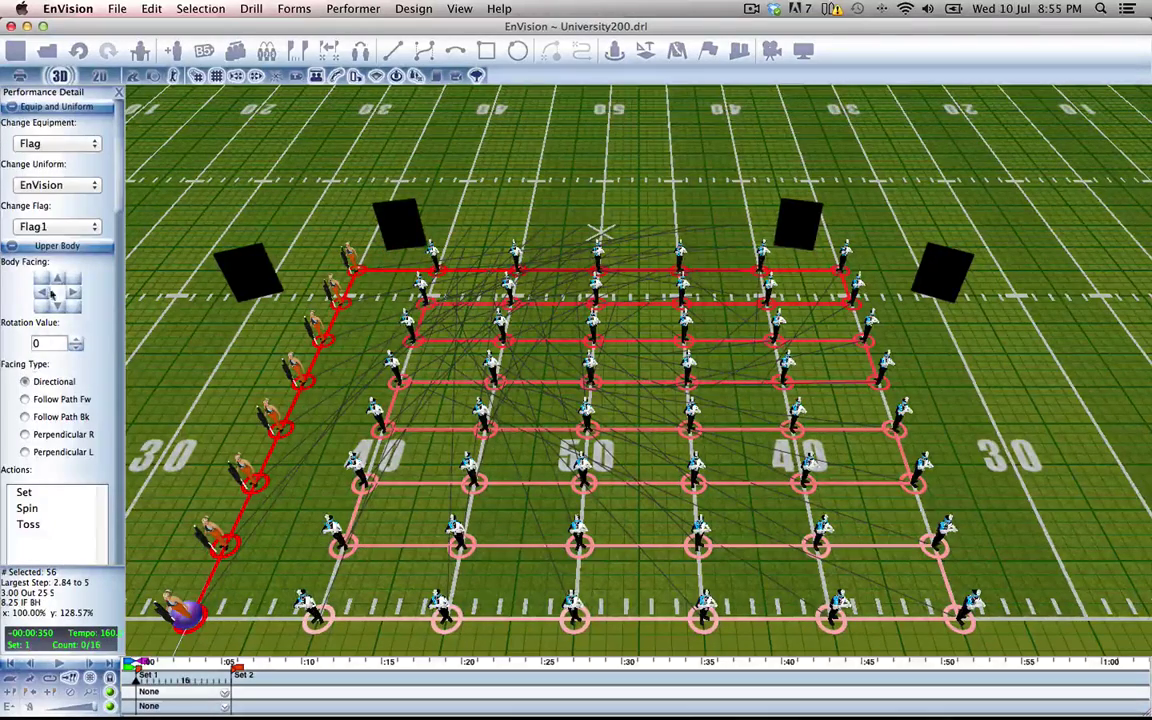
{"action": "left_click", "coordinate": [57, 278]}
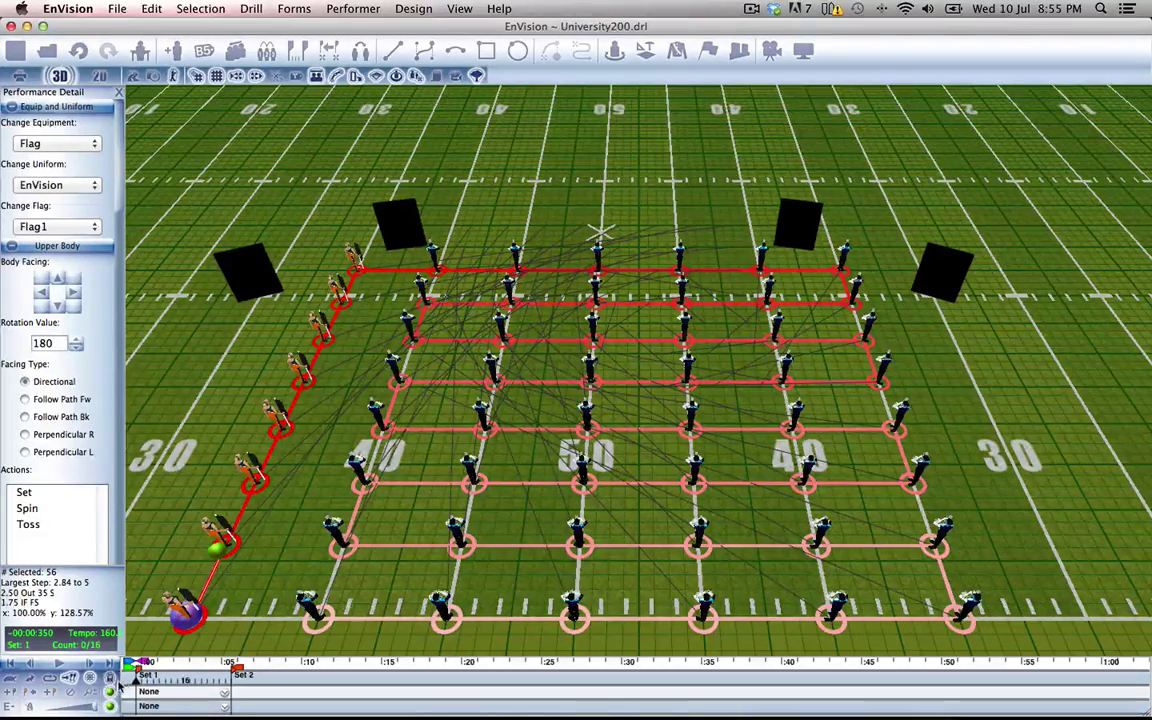
Add Set 3 after Set 2 and, with the timeline unlocked, pull it in so that Set 2 lasts 8 counts.
{"action": "left_click_drag", "start_coordinate": [138, 680], "coordinate": [241, 683]}
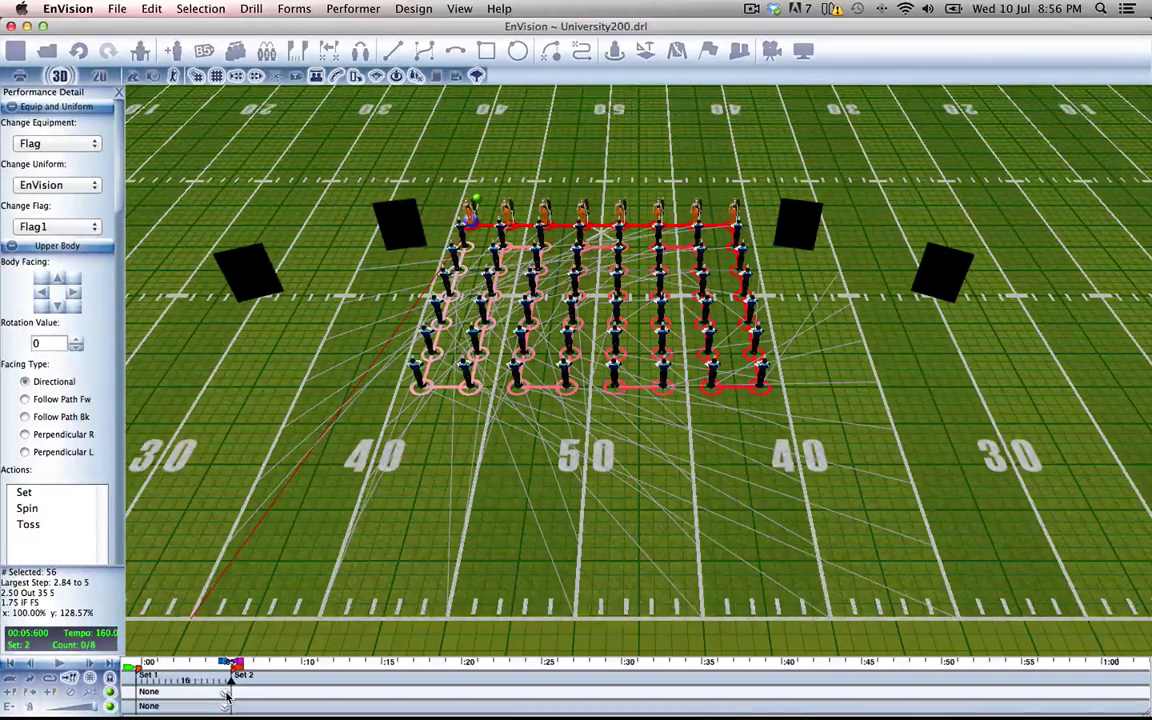
{"action": "left_click", "coordinate": [48, 698]}
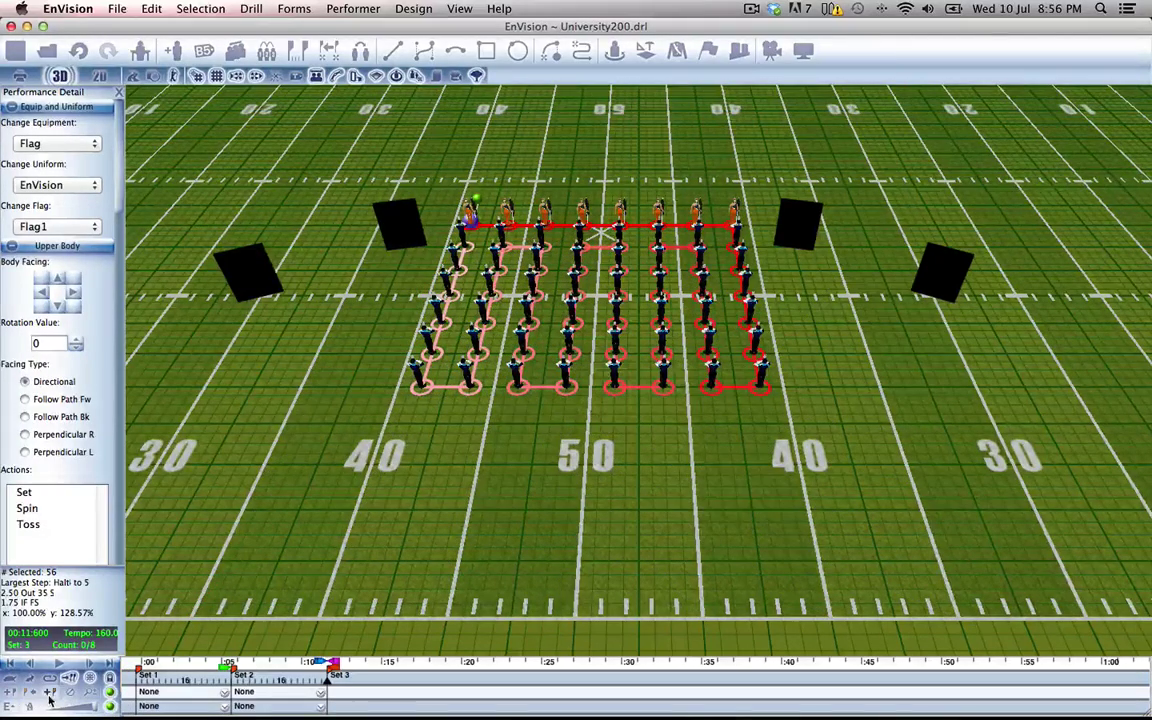
{"action": "left_click", "coordinate": [108, 682]}
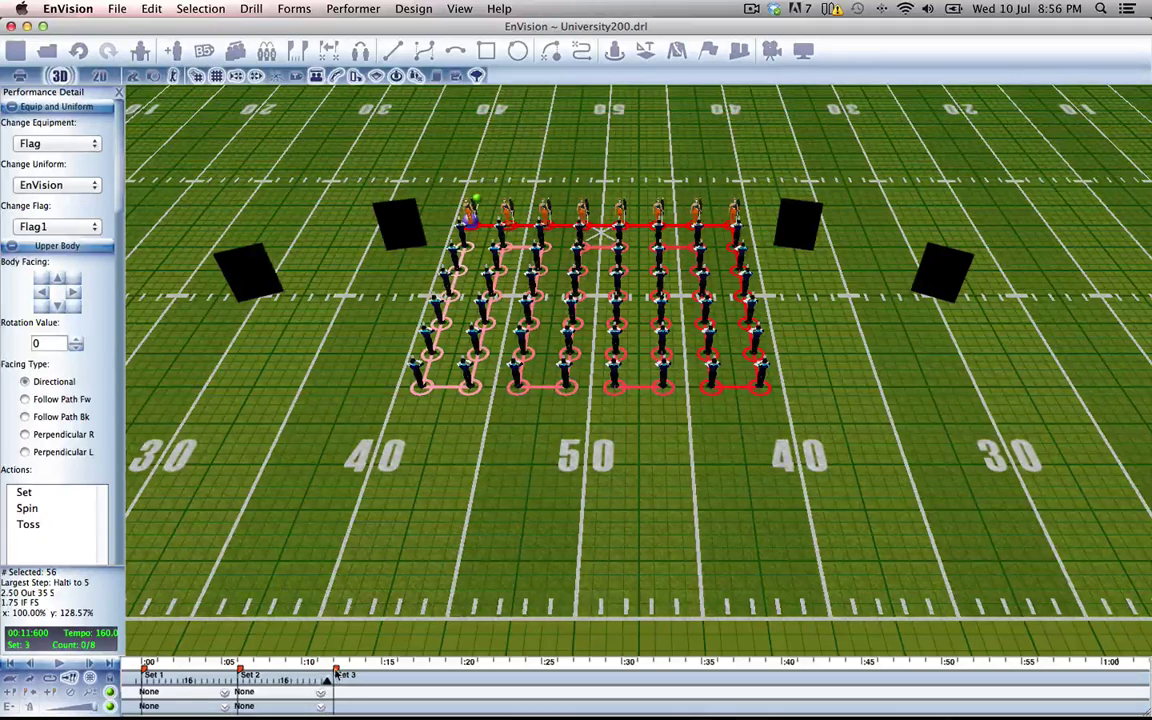
{"action": "left_click_drag", "start_coordinate": [338, 676], "coordinate": [282, 676]}
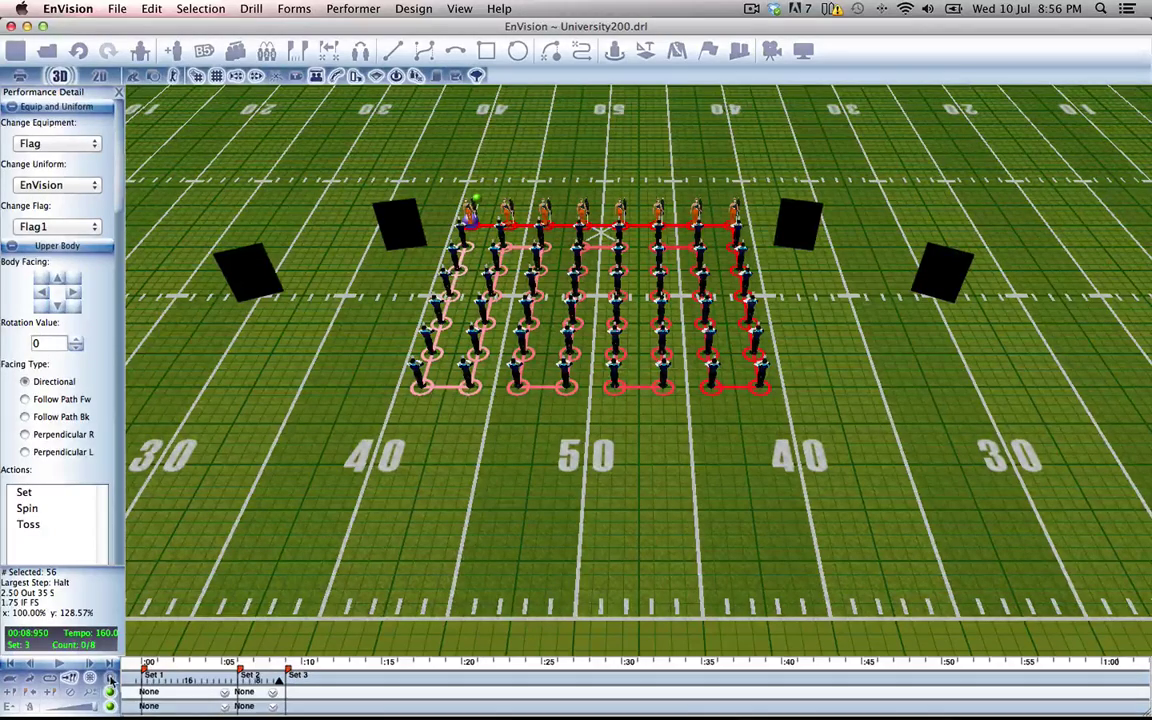
Enlarge the timeline scale around Set 2 and close the performance details.
{"action": "left_click", "coordinate": [236, 678]}
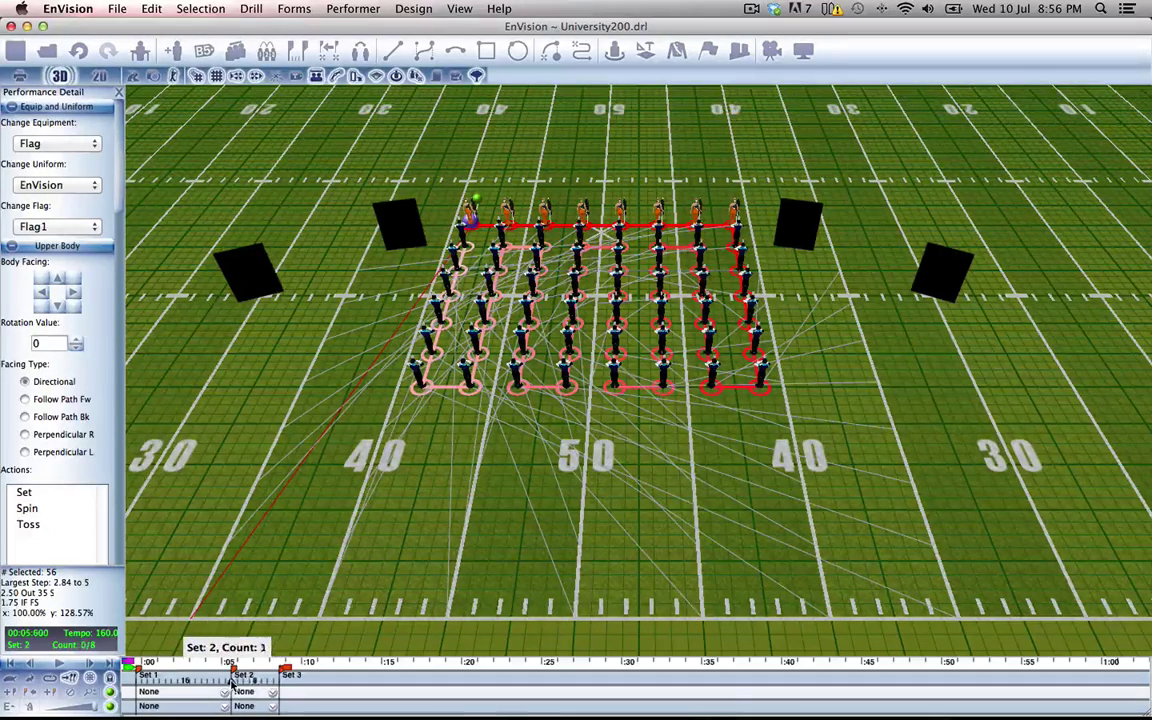
{"action": "scroll", "coordinate": [249, 689], "scroll_direction": "down", "scroll_amount": 3}
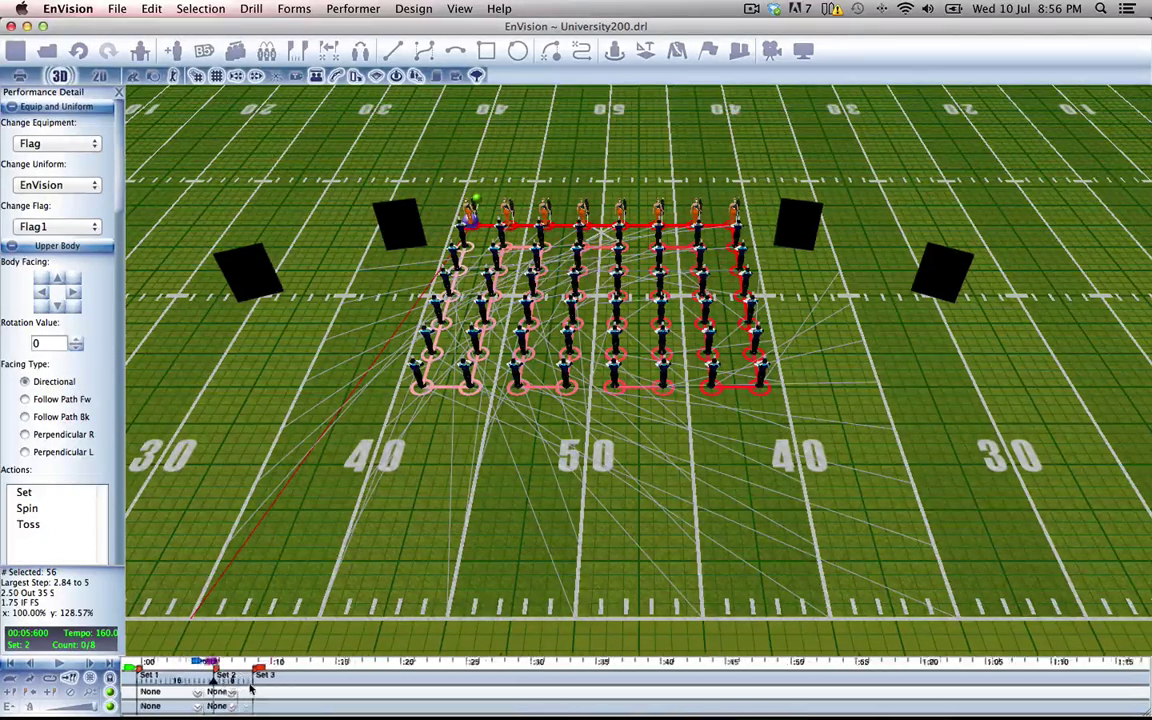
{"action": "scroll", "coordinate": [255, 688], "scroll_direction": "up", "scroll_amount": 5}
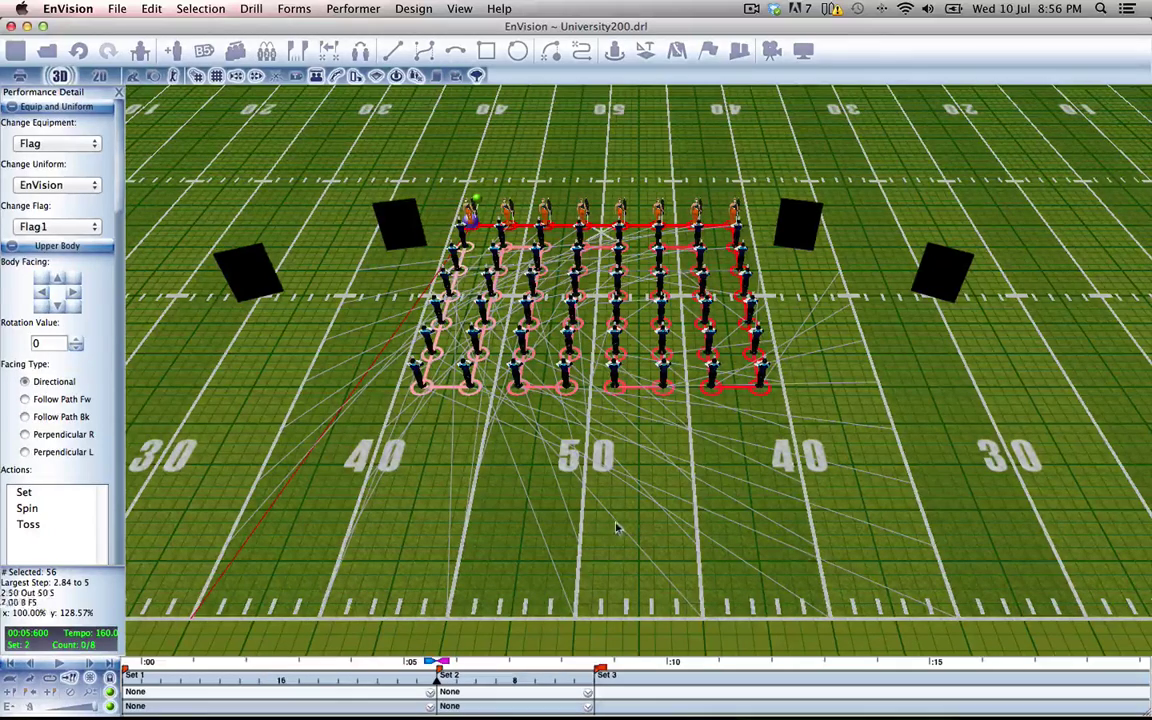
{"action": "left_click", "coordinate": [119, 92]}
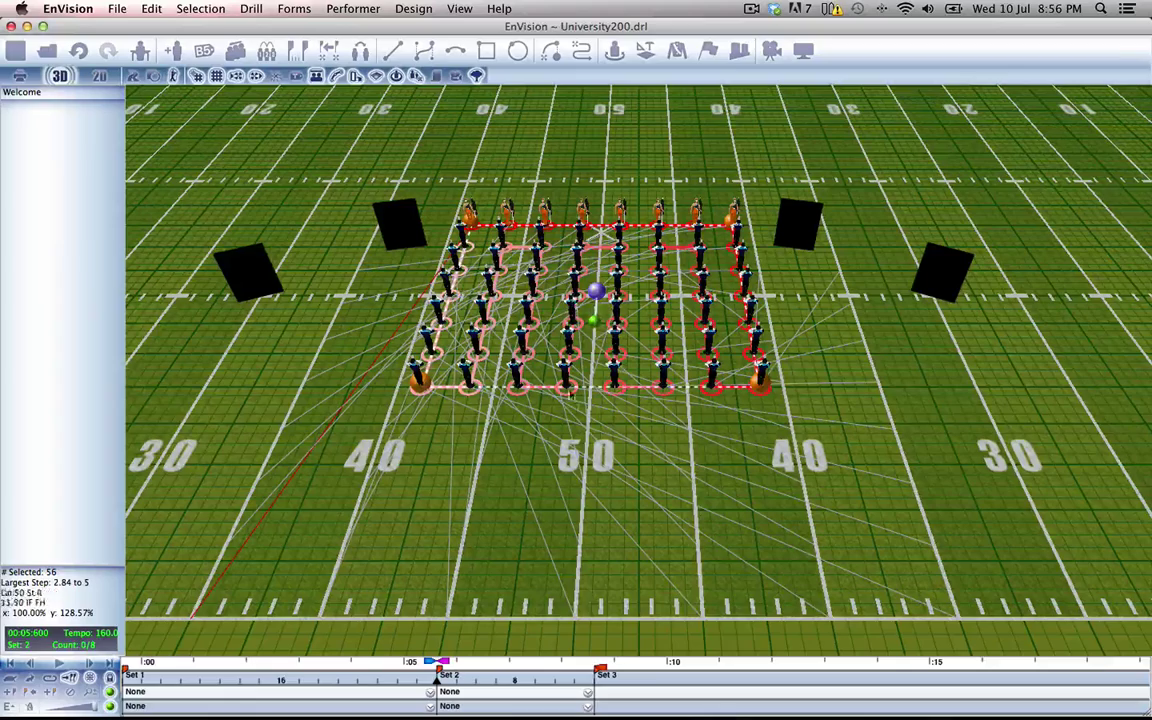
Select the whole block, go to count 11 of Set 1 and sort the selection order vertically.
{"action": "left_click_drag", "start_coordinate": [765, 200], "coordinate": [371, 422]}
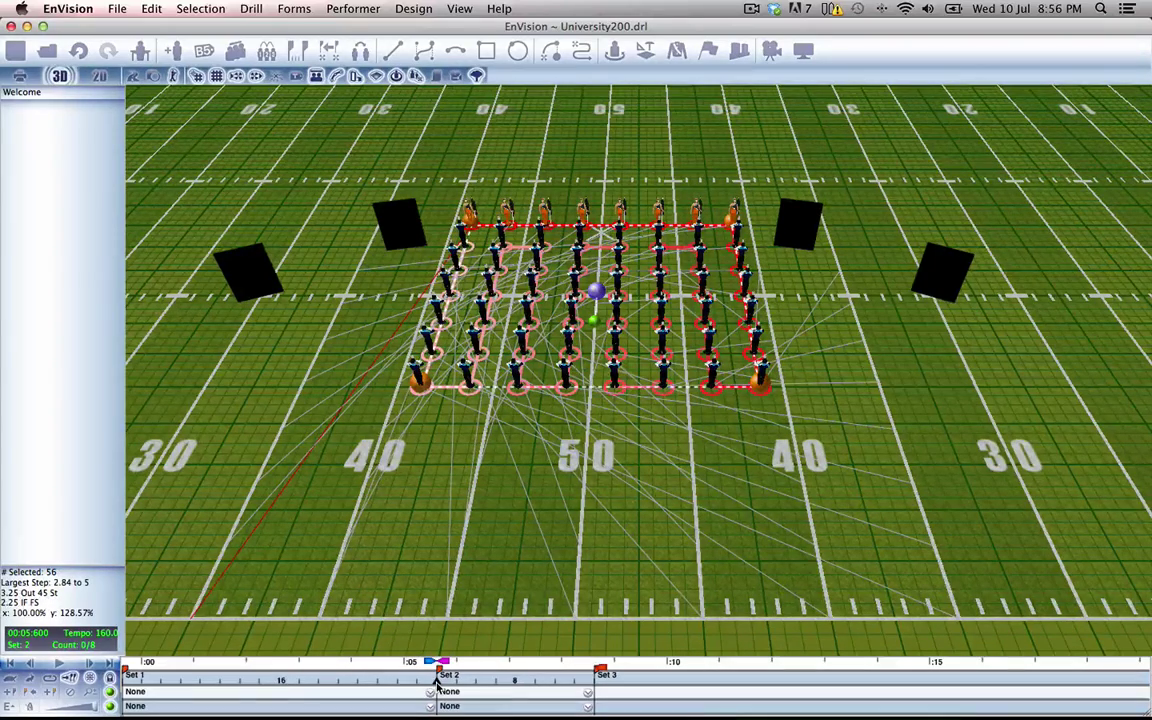
{"action": "left_click_drag", "start_coordinate": [437, 683], "coordinate": [332, 689]}
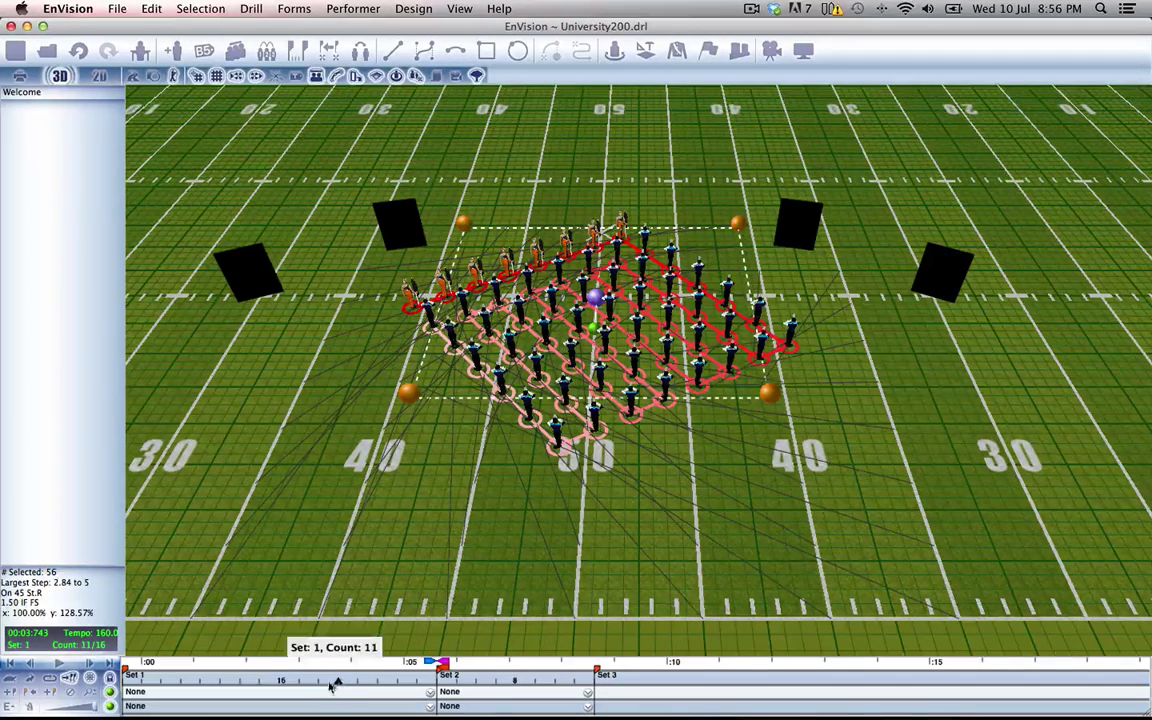
{"action": "mouse_move", "coordinate": [337, 683]}
{"action": "left_mouse_down"}
{"action": "mouse_move", "coordinate": [319, 686]}
{"action": "mouse_move", "coordinate": [334, 686]}
{"action": "left_mouse_up"}
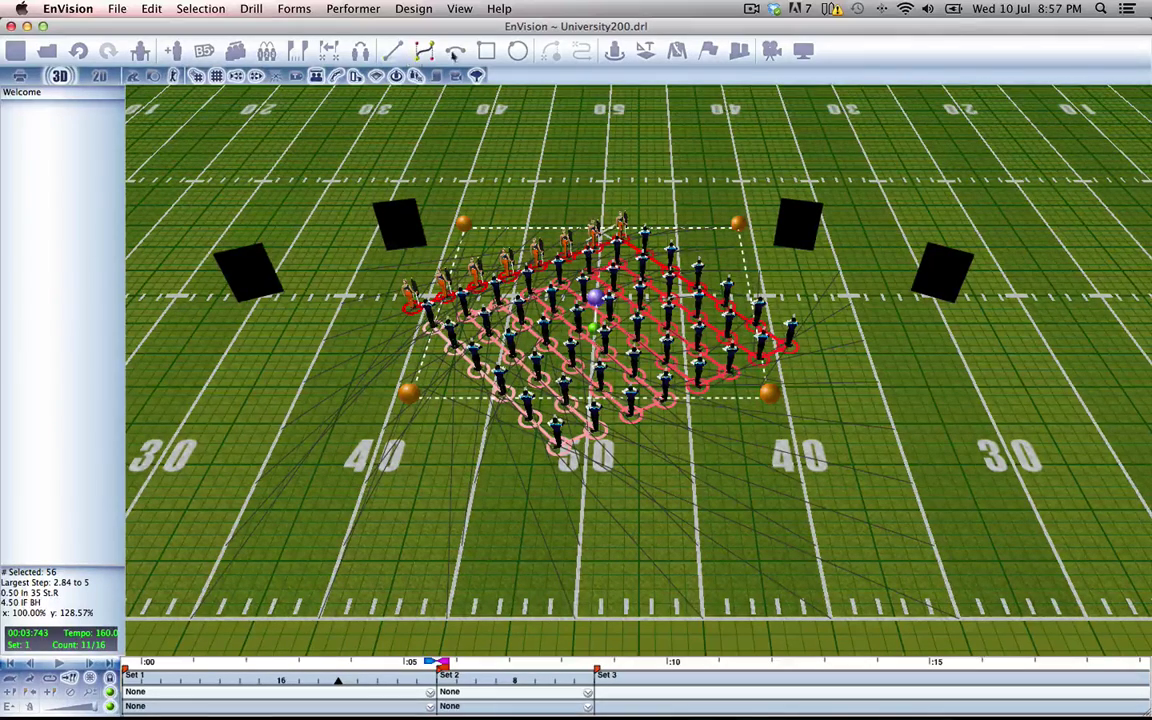
{"action": "left_click", "coordinate": [267, 51]}
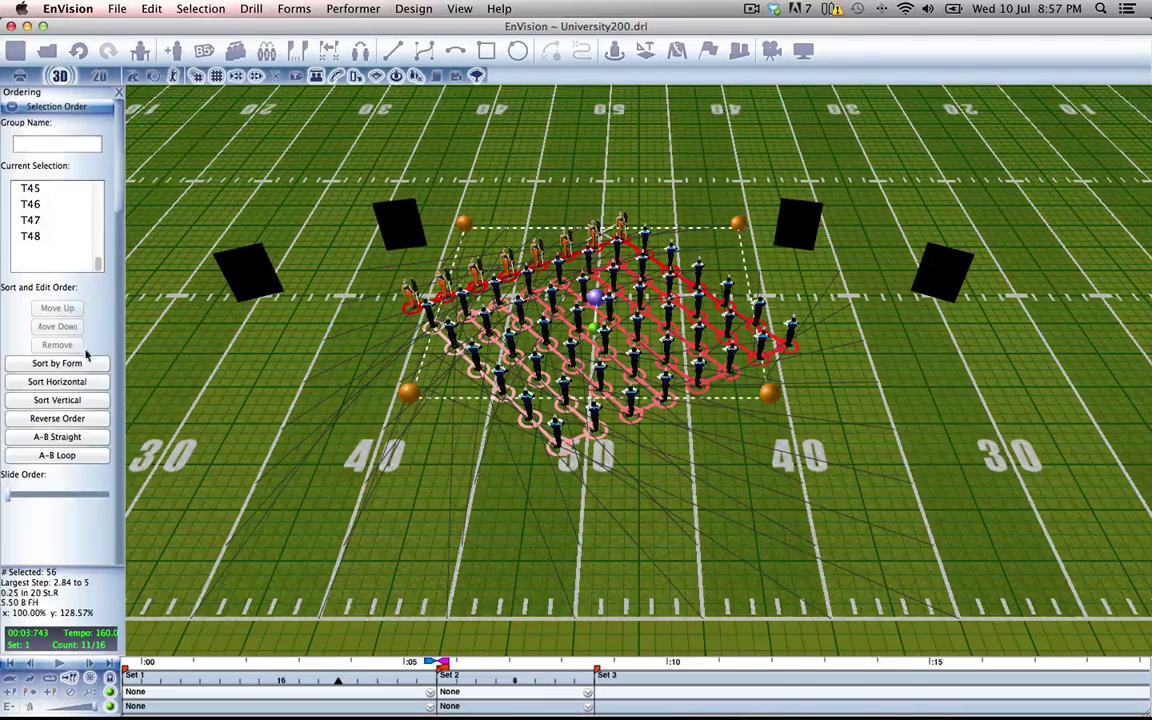
{"action": "left_click", "coordinate": [89, 404]}
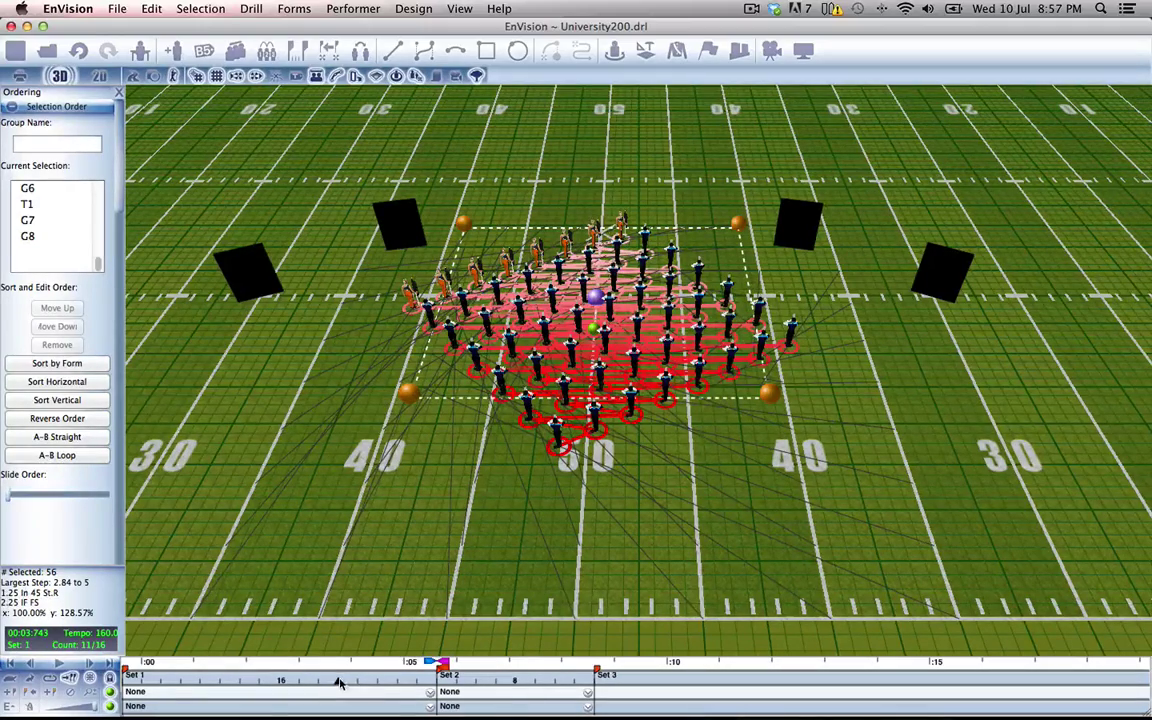
Go to the start of Set 2, reverse the selection order of the block and open the performance details.
{"action": "mouse_move", "coordinate": [339, 683]}
{"action": "left_mouse_down"}
{"action": "mouse_move", "coordinate": [170, 683]}
{"action": "mouse_move", "coordinate": [436, 686]}
{"action": "left_mouse_up"}
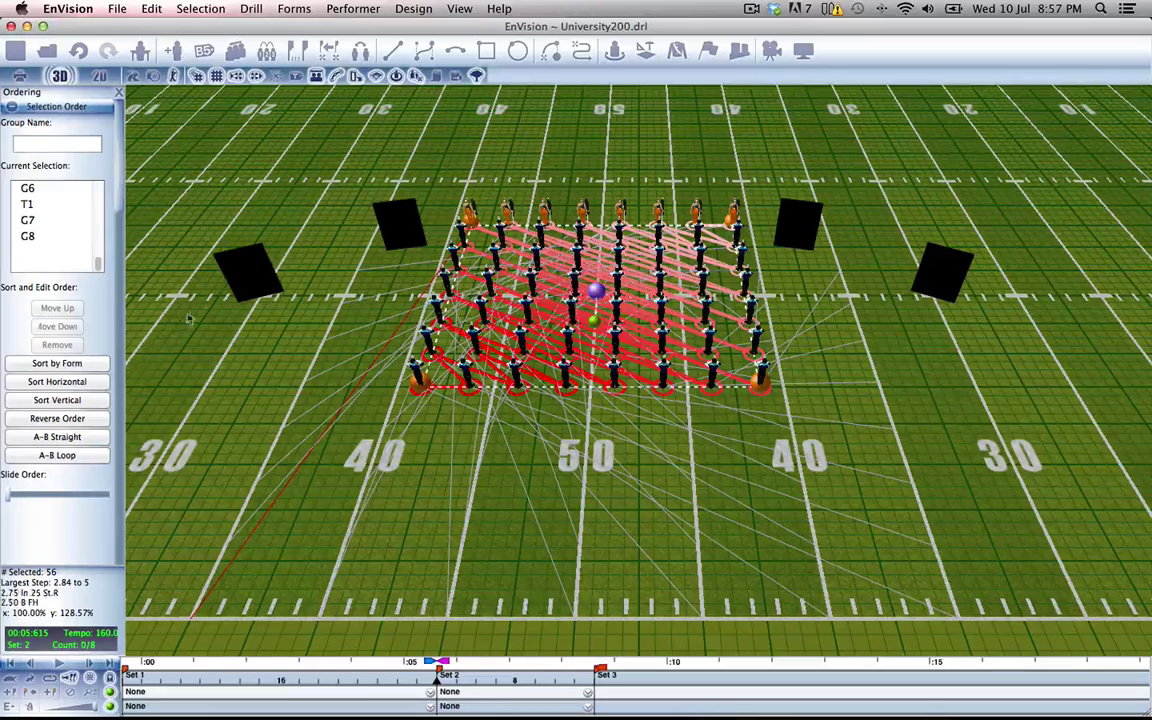
{"action": "left_click", "coordinate": [30, 419]}
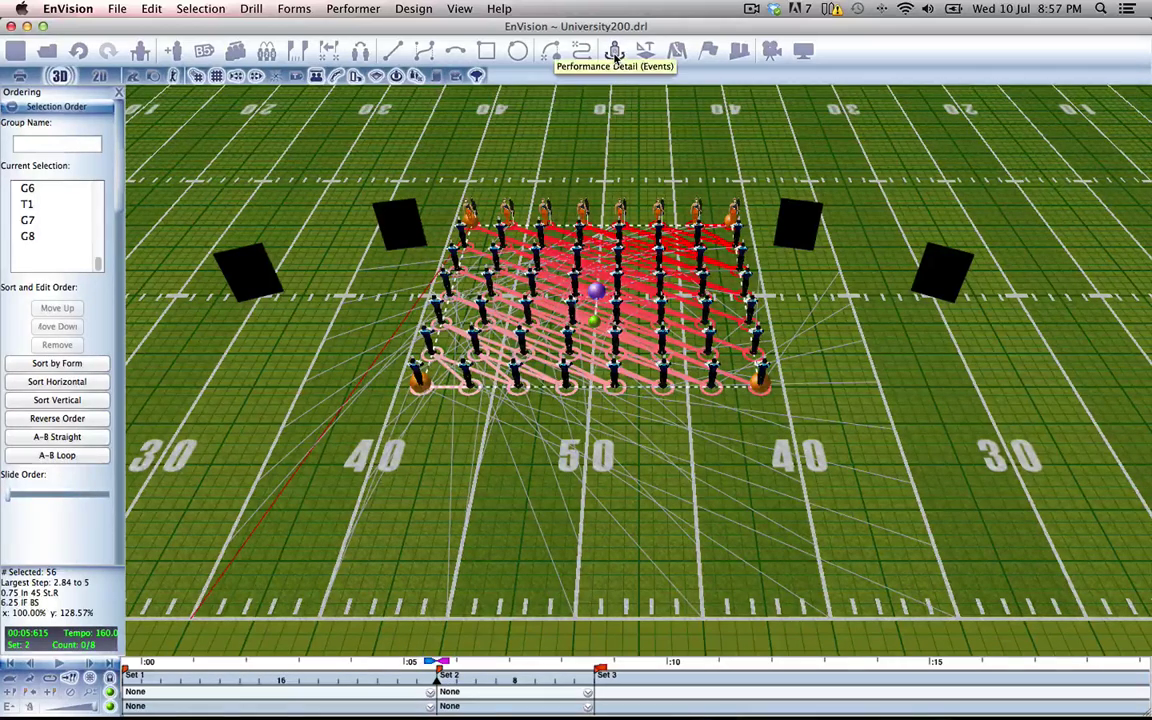
{"action": "left_click", "coordinate": [615, 55]}
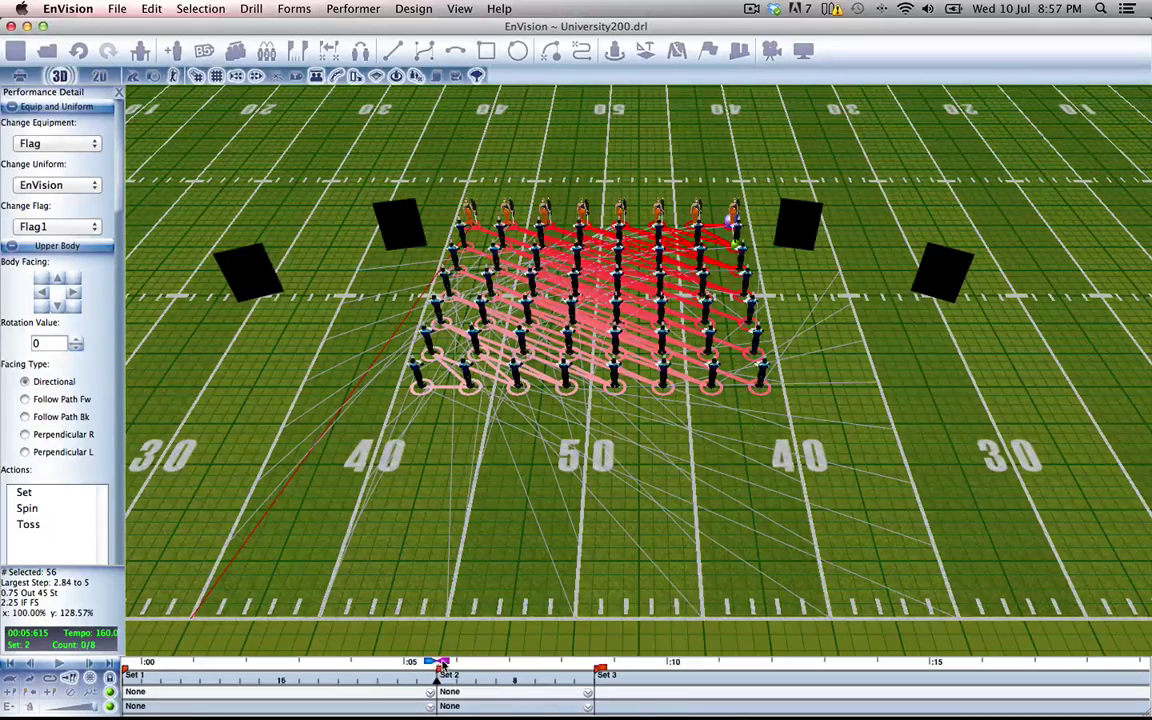
Ripple an upper-body turn to the front through the block from count 2 to count 6 of Set 2, and play the set.
{"action": "left_click_drag", "start_coordinate": [443, 666], "coordinate": [514, 668]}
{"action": "mouse_move", "coordinate": [432, 662]}
{"action": "left_mouse_down"}
{"action": "mouse_move", "coordinate": [504, 668]}
{"action": "mouse_move", "coordinate": [485, 670]}
{"action": "left_mouse_up"}
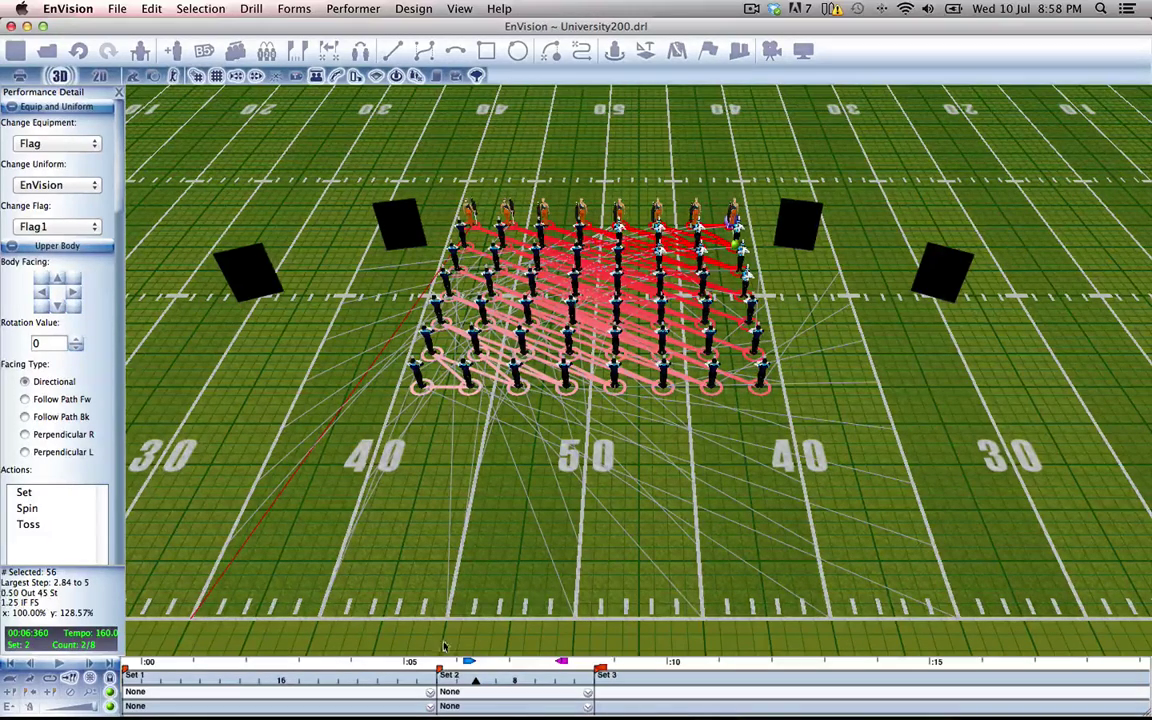
{"action": "left_click_drag", "start_coordinate": [475, 683], "coordinate": [440, 680]}
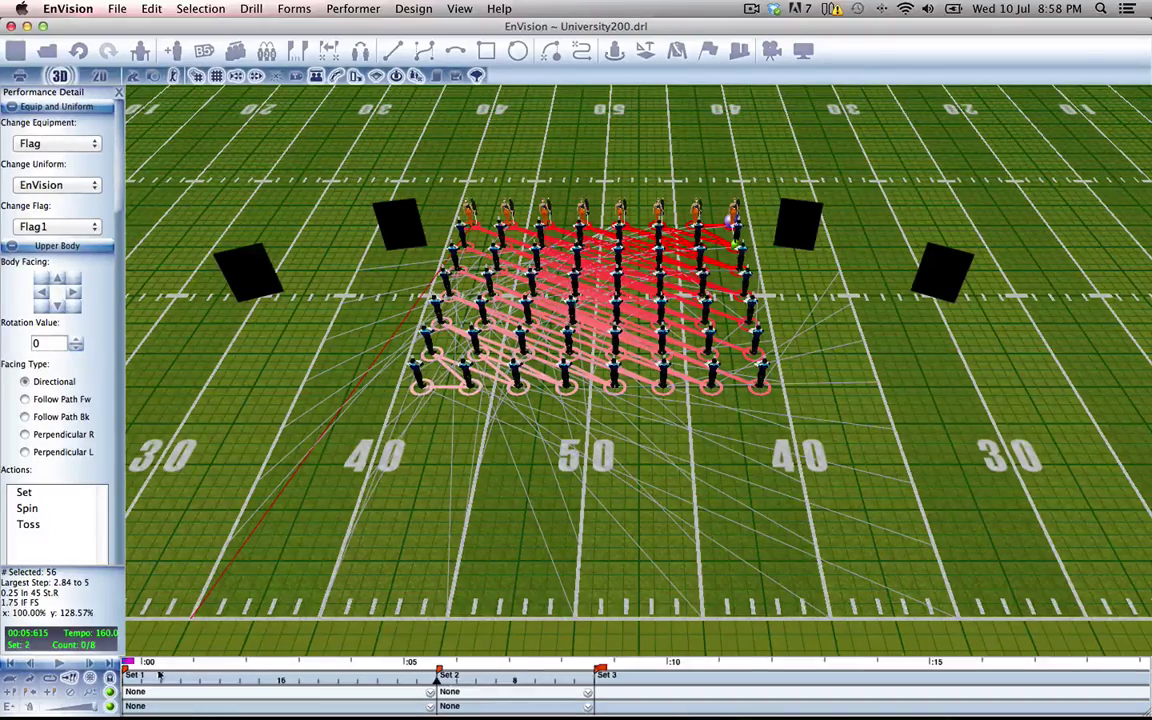
{"action": "key", "text": "space"}
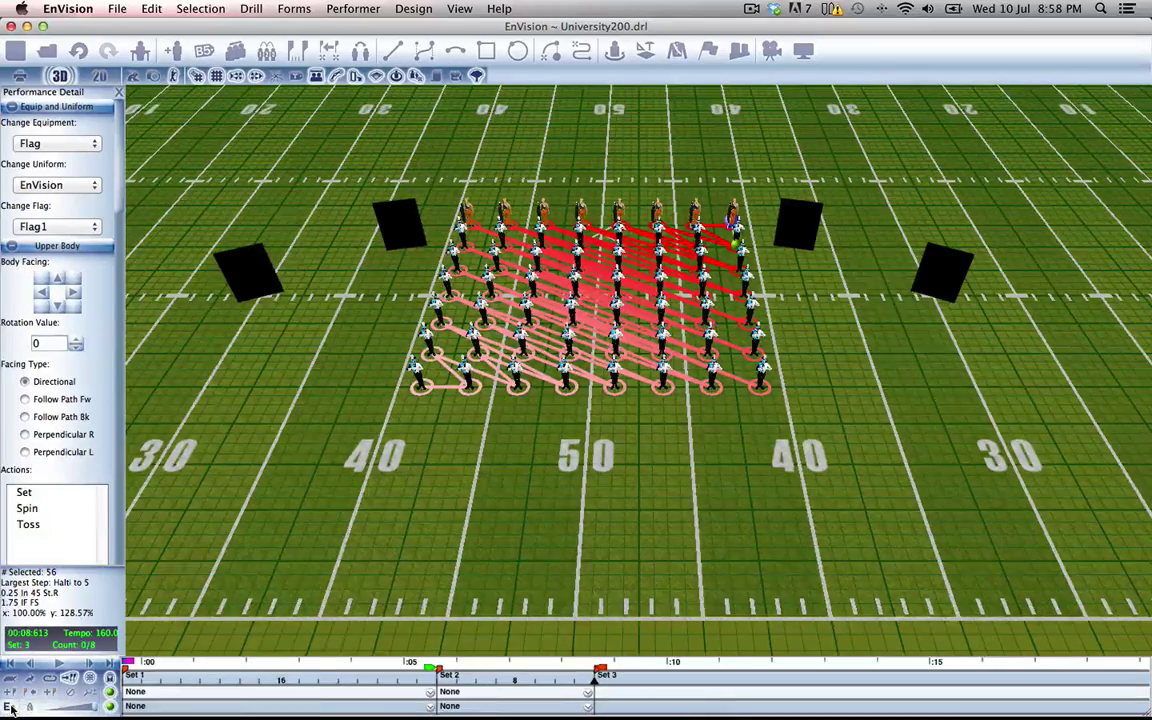
Show the event tracks, delete the rippled upper body facing events in Set 2 and hide the tracks again.
{"action": "left_click", "coordinate": [12, 708]}
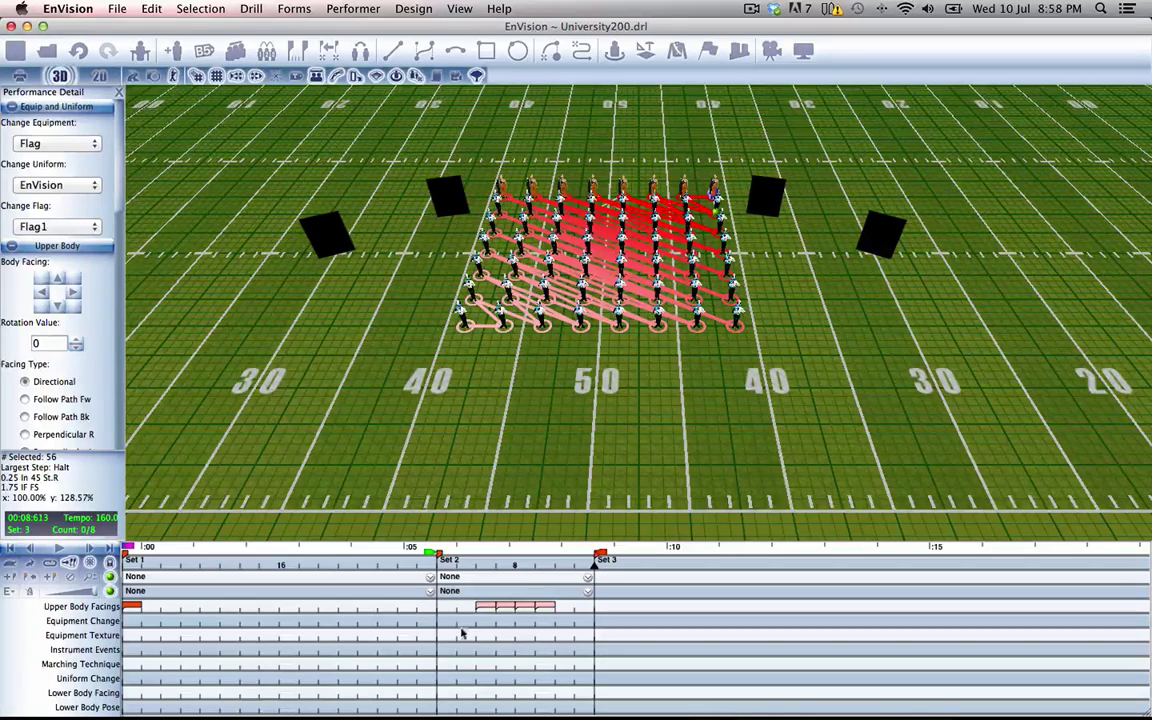
{"action": "left_click_drag", "start_coordinate": [455, 630], "coordinate": [561, 606]}
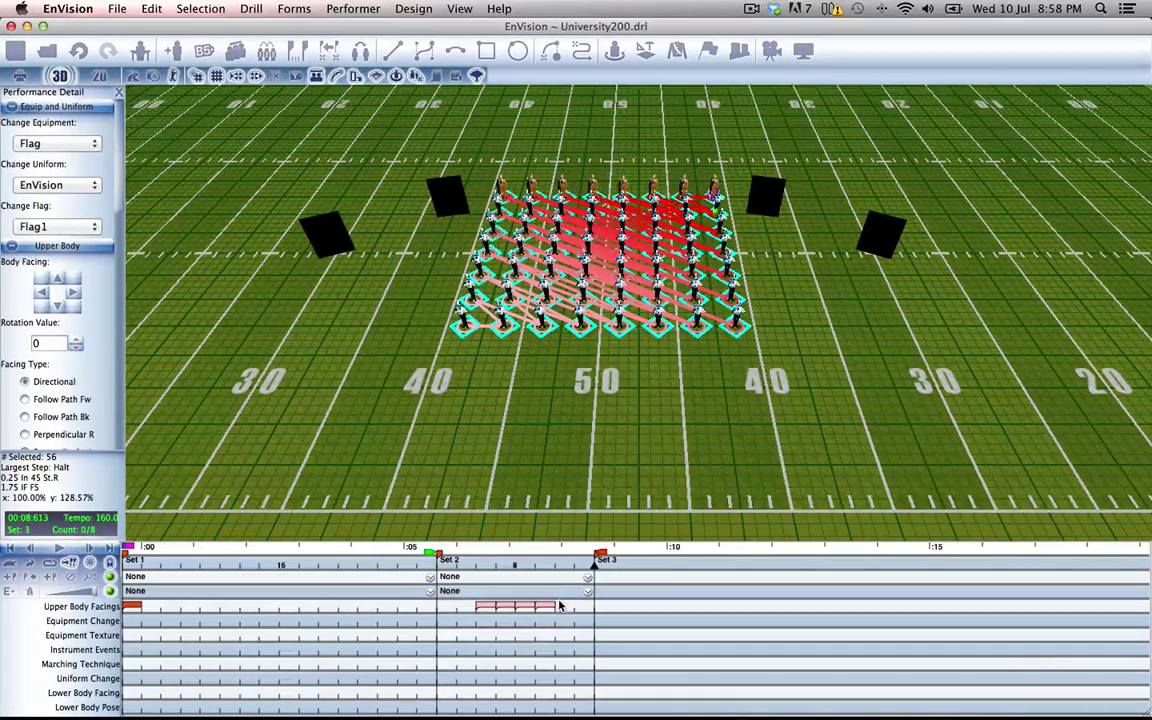
{"action": "key", "text": "Delete"}
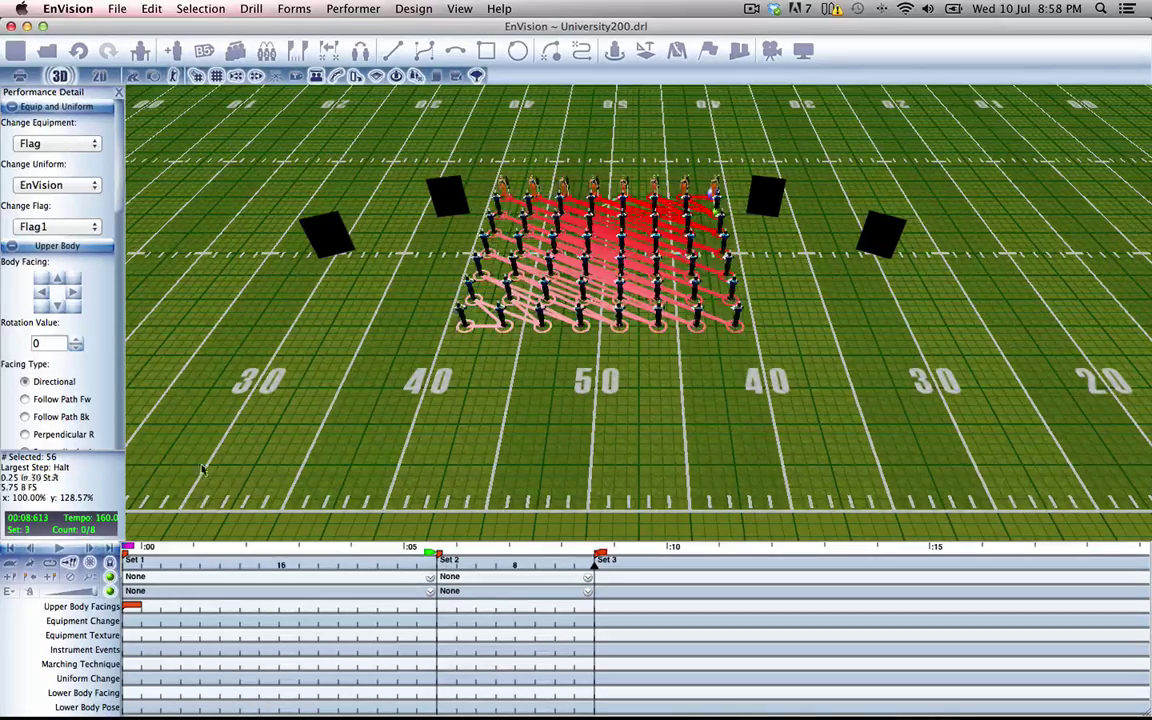
{"action": "left_click", "coordinate": [9, 591]}
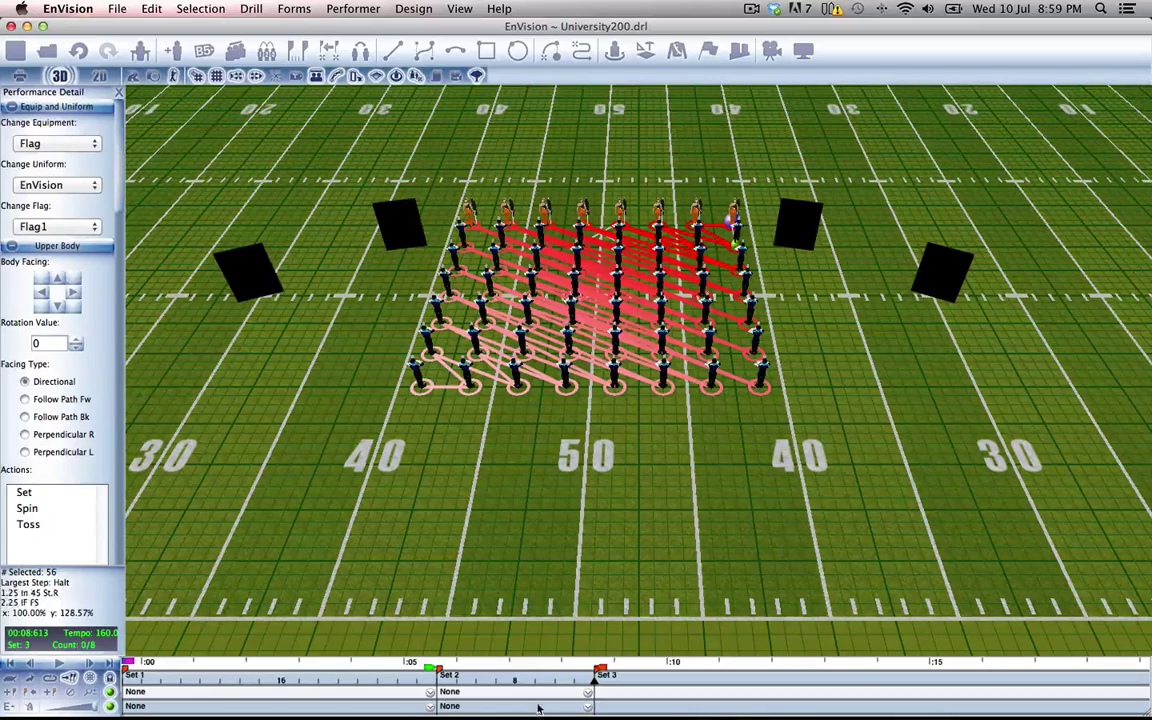
Ripple the block's upper bodies to face front over a shorter span, counts 2 to 4 of Set 2, and play it from the set's start.
{"action": "left_click", "coordinate": [478, 683]}
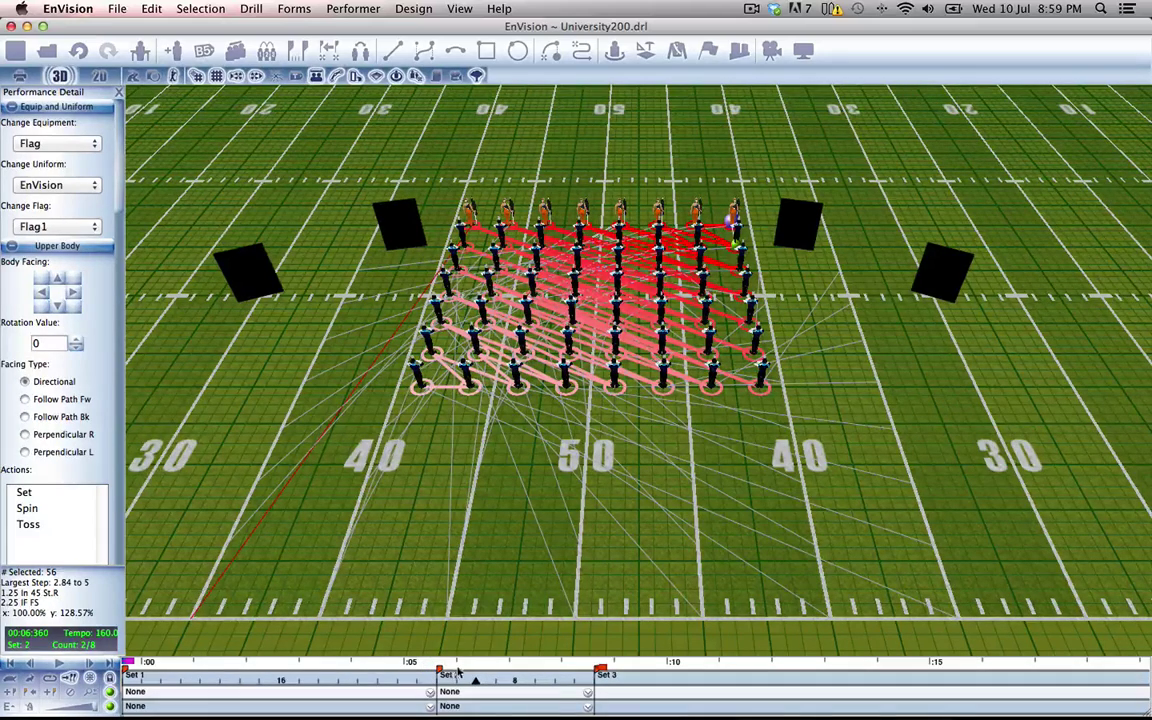
{"action": "left_click_drag", "start_coordinate": [127, 664], "coordinate": [525, 666]}
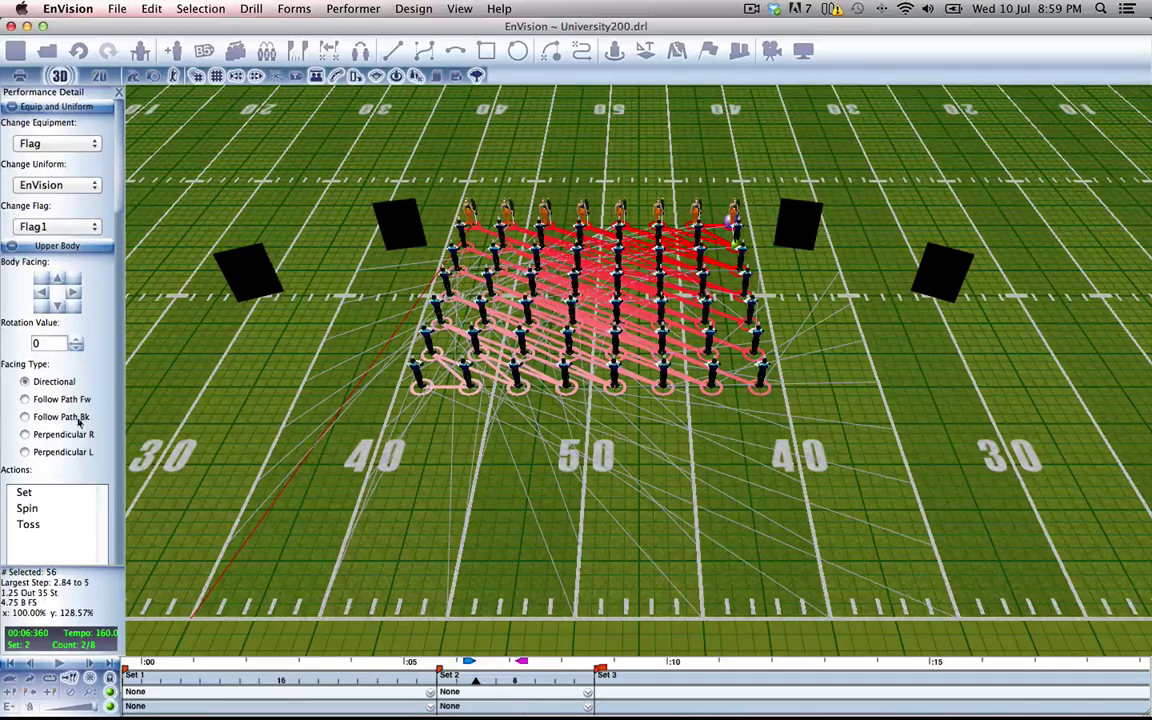
{"action": "left_click", "coordinate": [57, 307]}
{"action": "left_click_drag", "start_coordinate": [476, 683], "coordinate": [439, 686]}
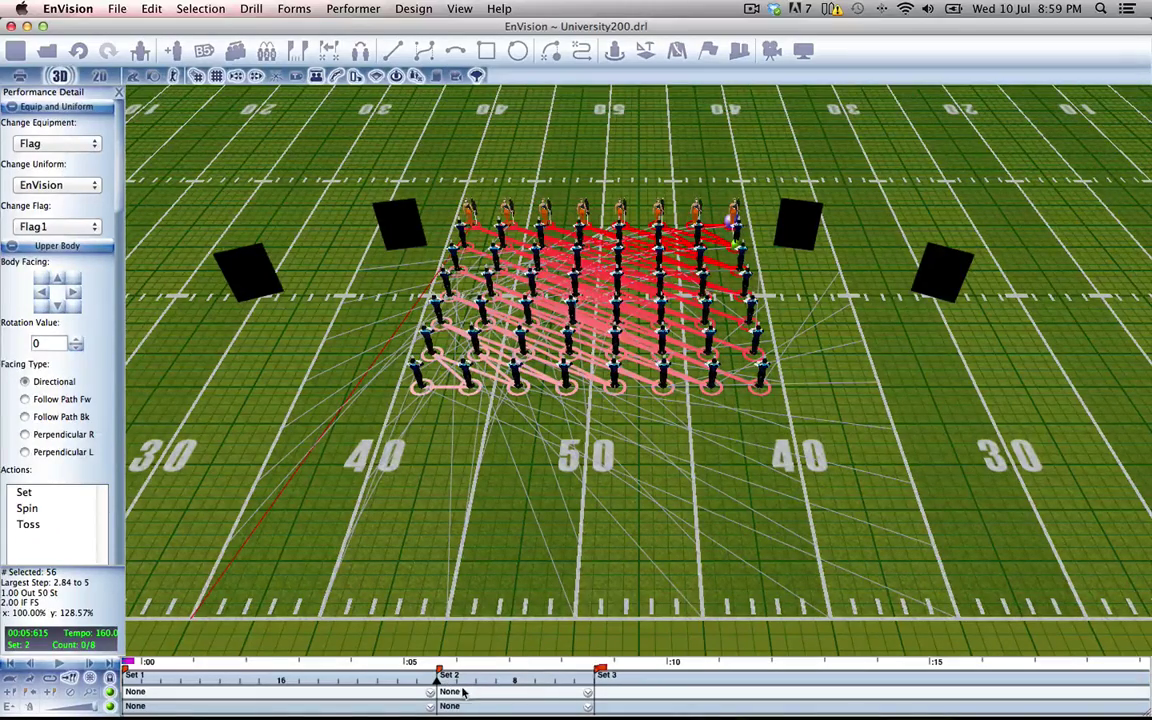
{"action": "key", "text": "space"}
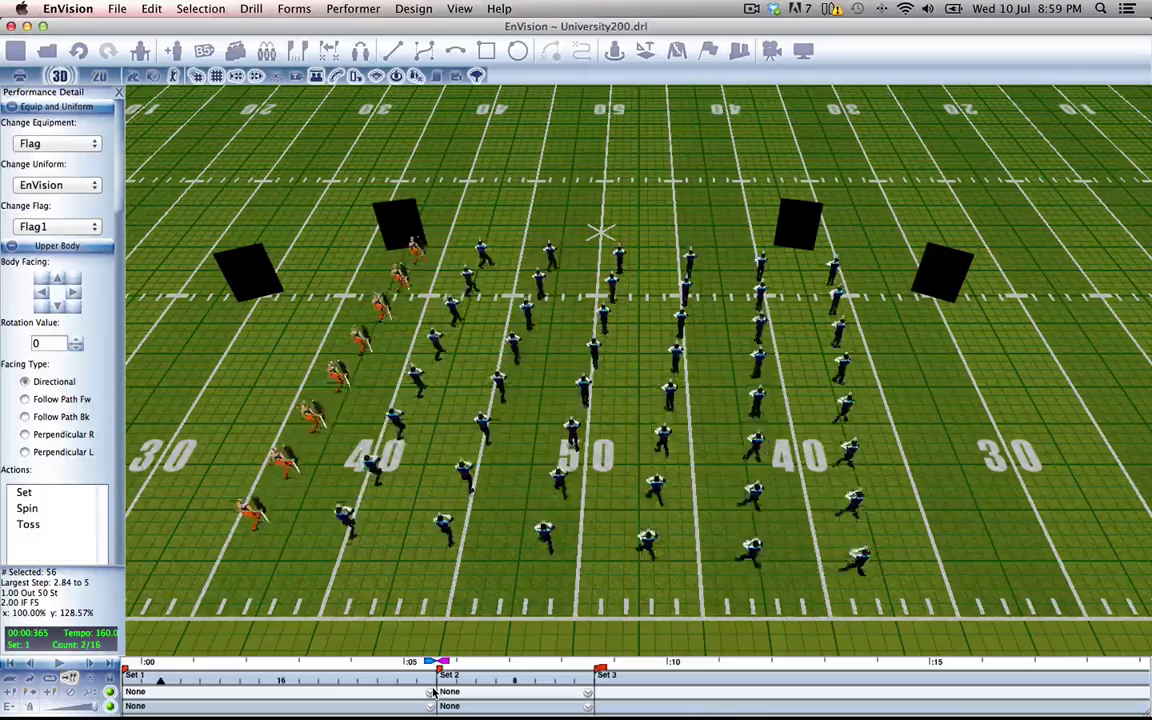